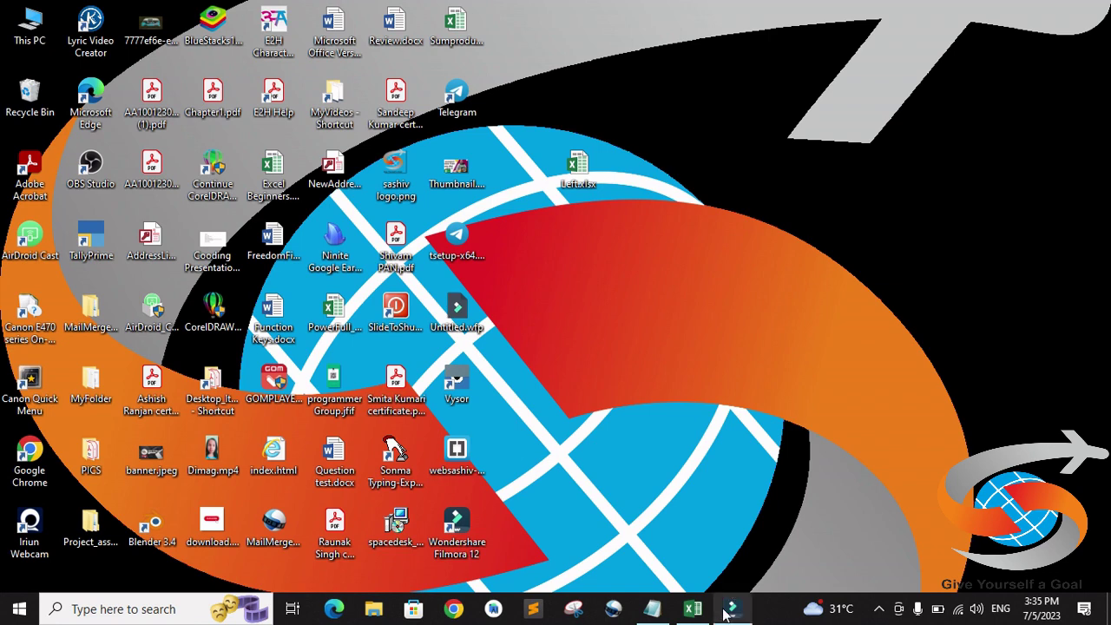
Restore the Left.xlsx workbook window in Excel from the taskbar
{"action": "mouse_move", "coordinate": [703, 613]}
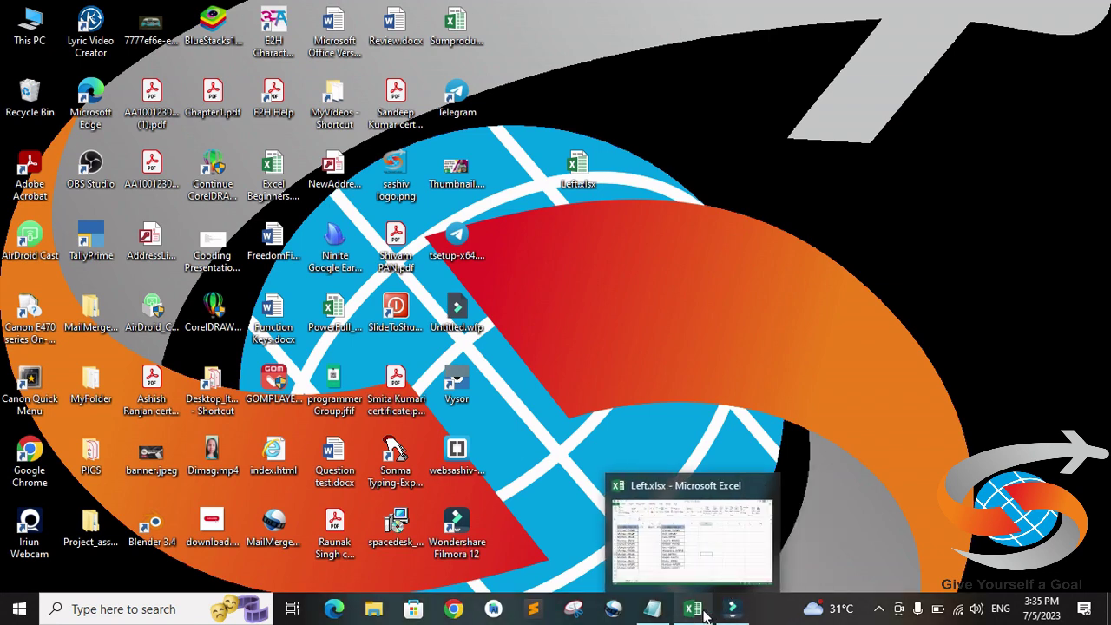
{"action": "left_click", "coordinate": [703, 612]}
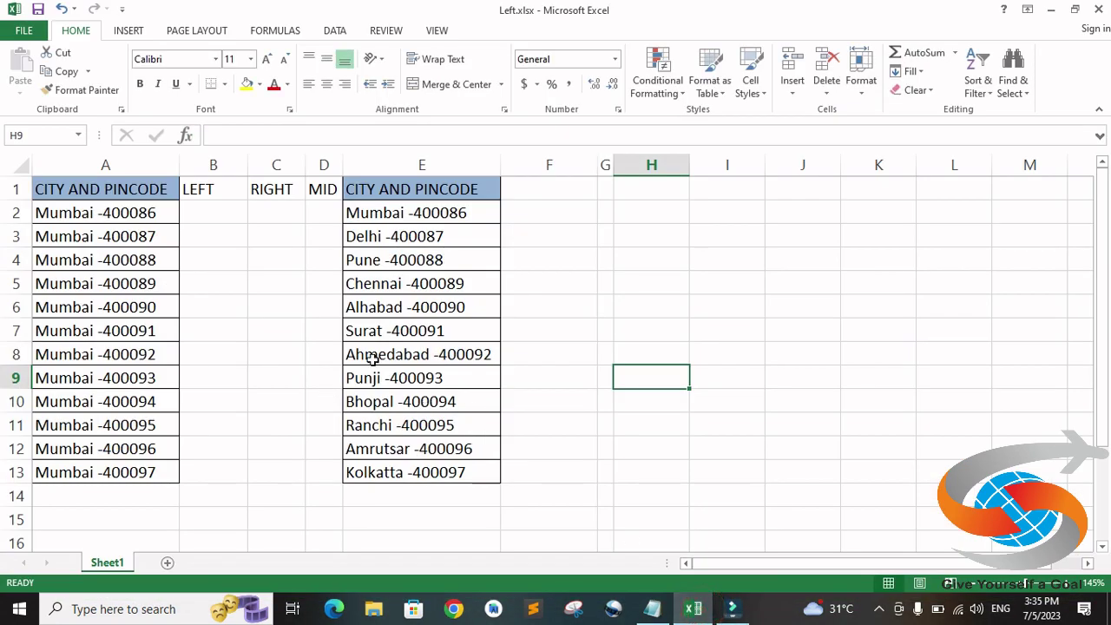
Enter =LEFT(A2,6) in B2 and fill it down to B13, showing Mumbai in every row
{"action": "left_click", "coordinate": [57, 214]}
{"action": "left_click", "coordinate": [138, 217]}
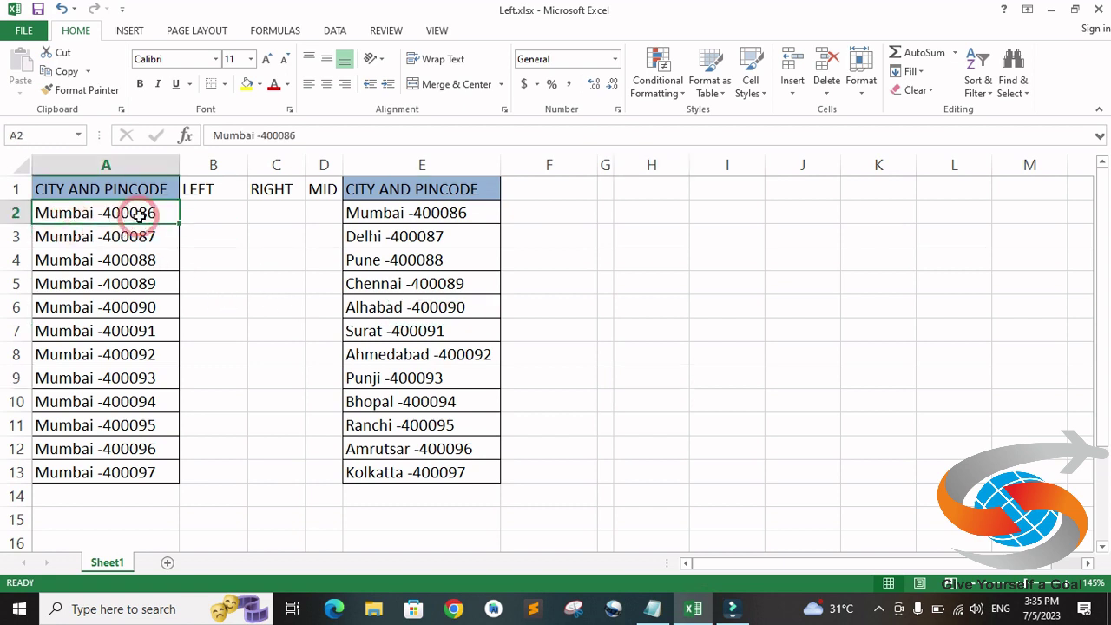
{"action": "left_click", "coordinate": [192, 220]}
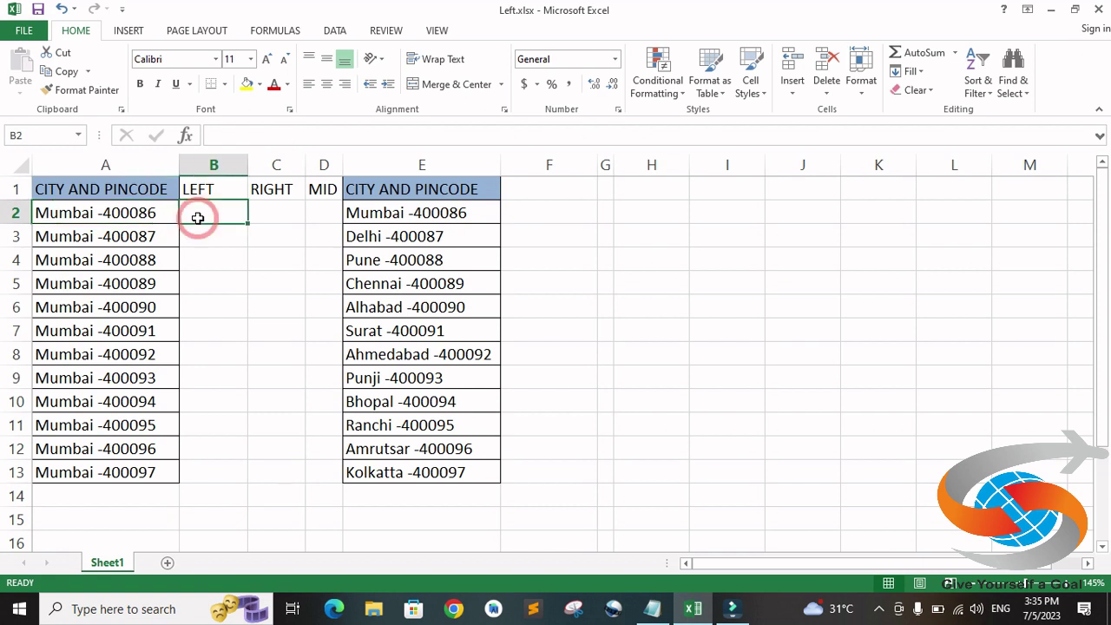
{"action": "left_click", "coordinate": [264, 212]}
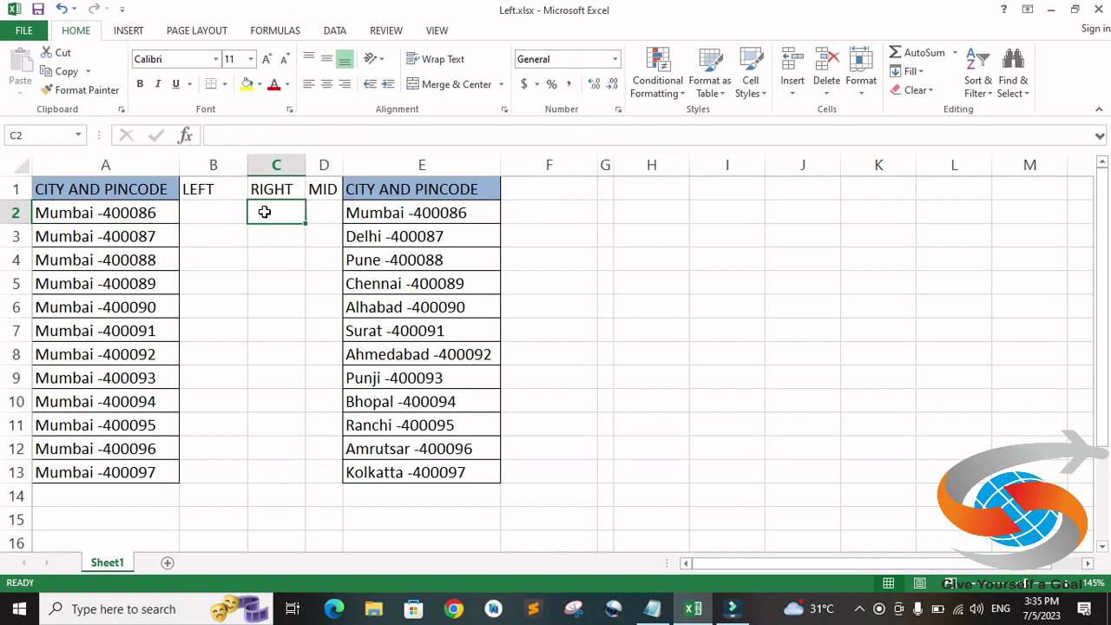
{"action": "left_click", "coordinate": [228, 217]}
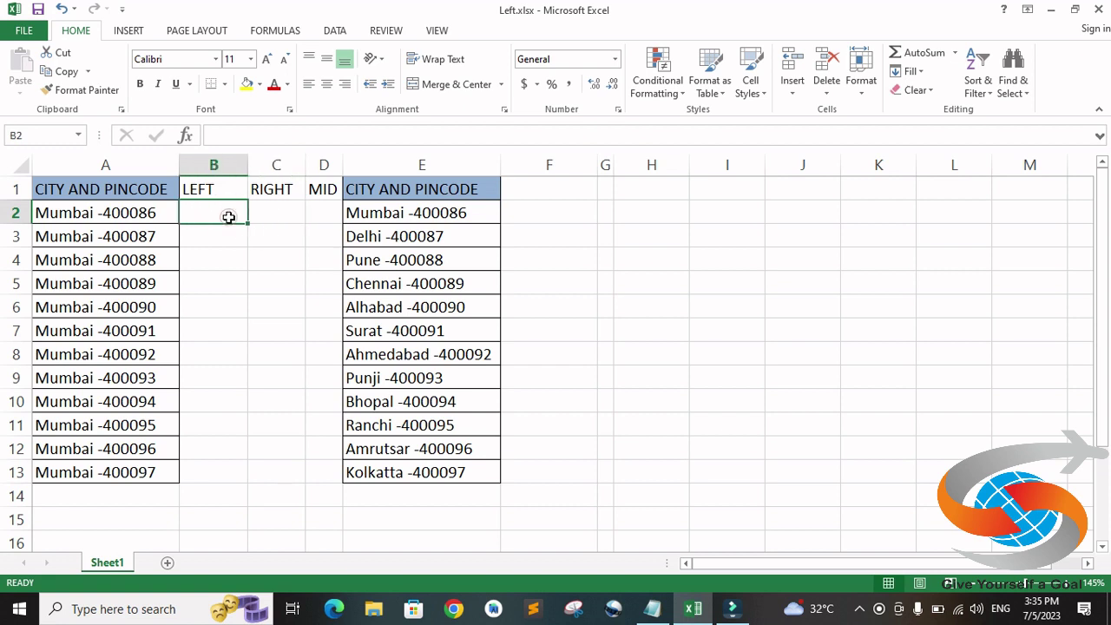
{"action": "type", "text": "="}
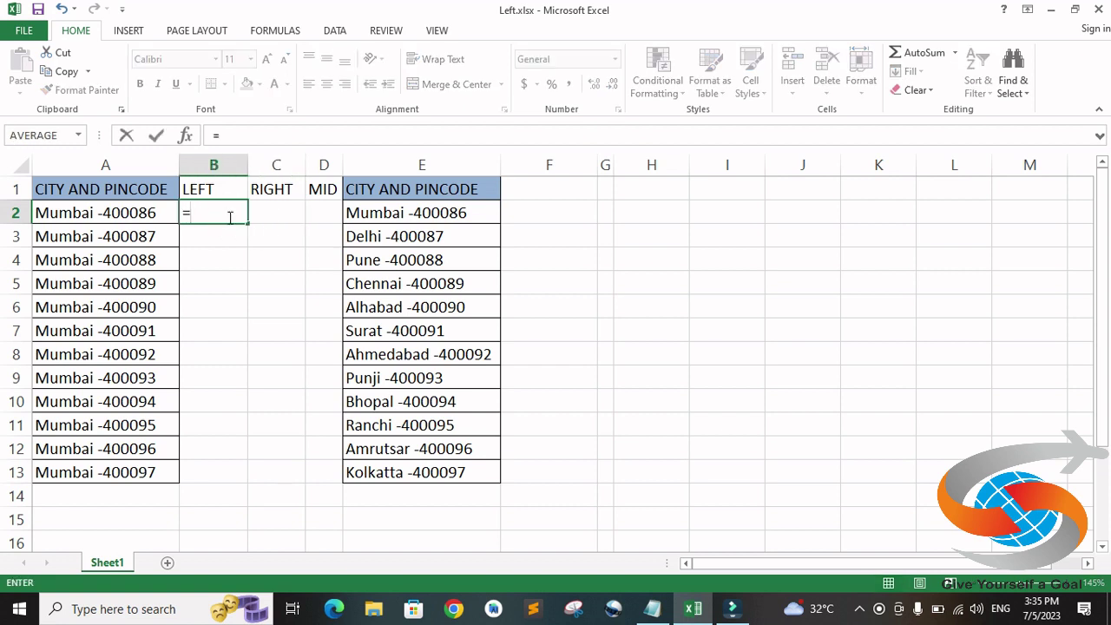
{"action": "type", "text": "le"}
{"action": "key", "text": "Tab"}
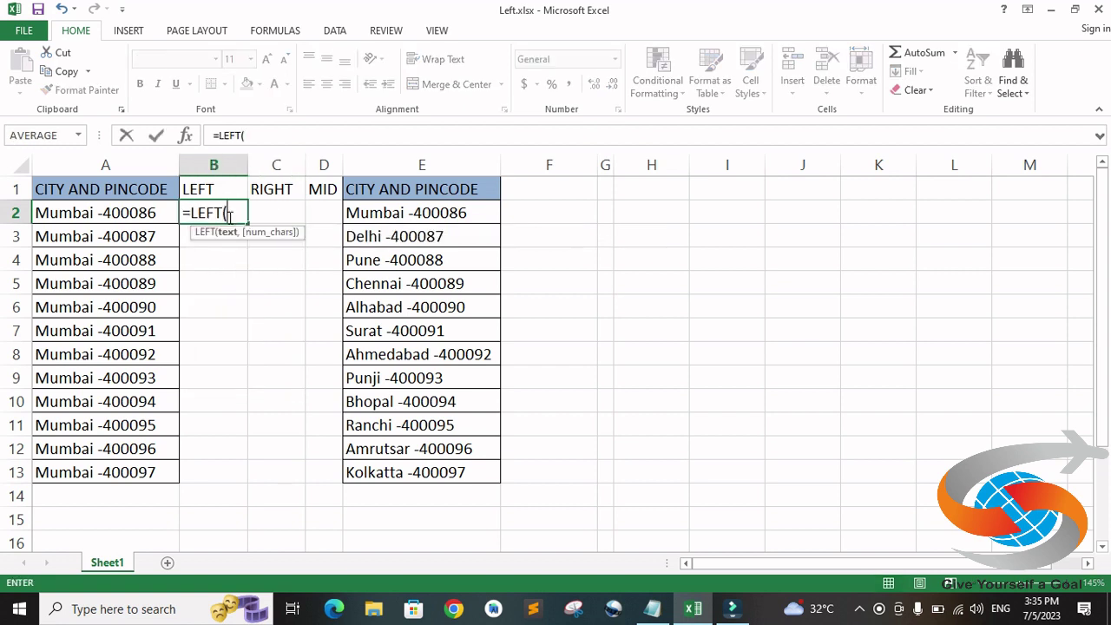
{"action": "left_click", "coordinate": [87, 213]}
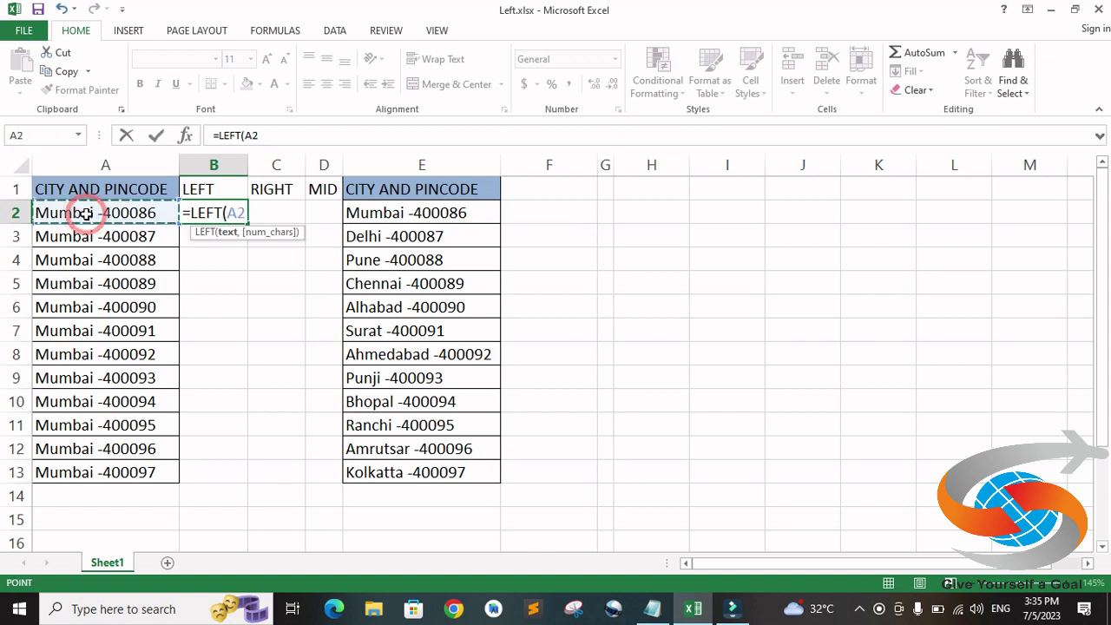
{"action": "type", "text": ",6"}
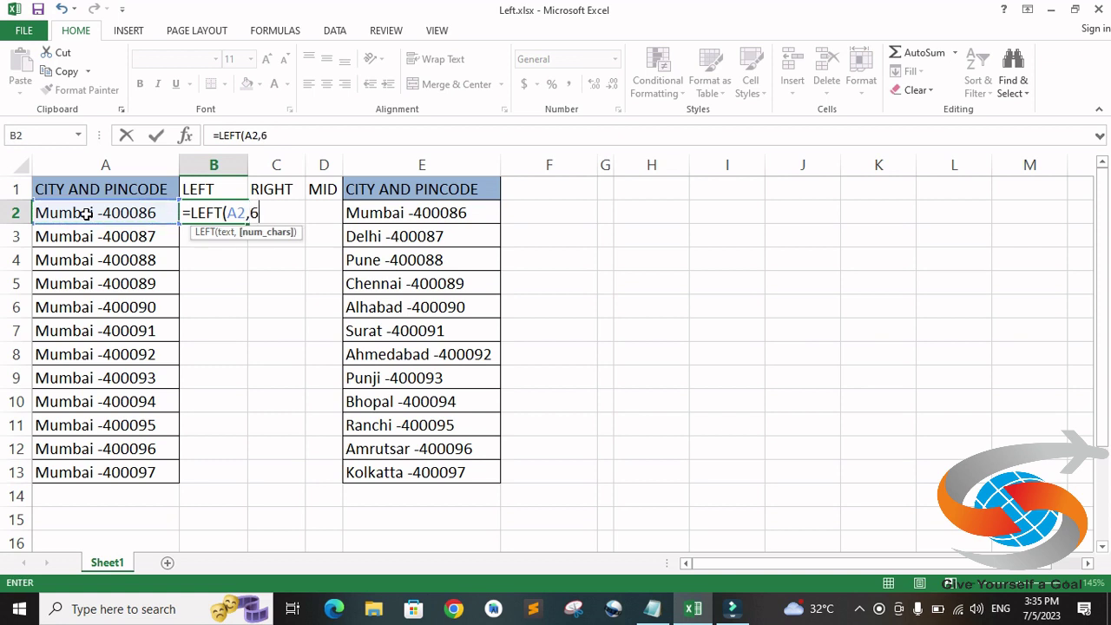
{"action": "key", "text": "Return"}
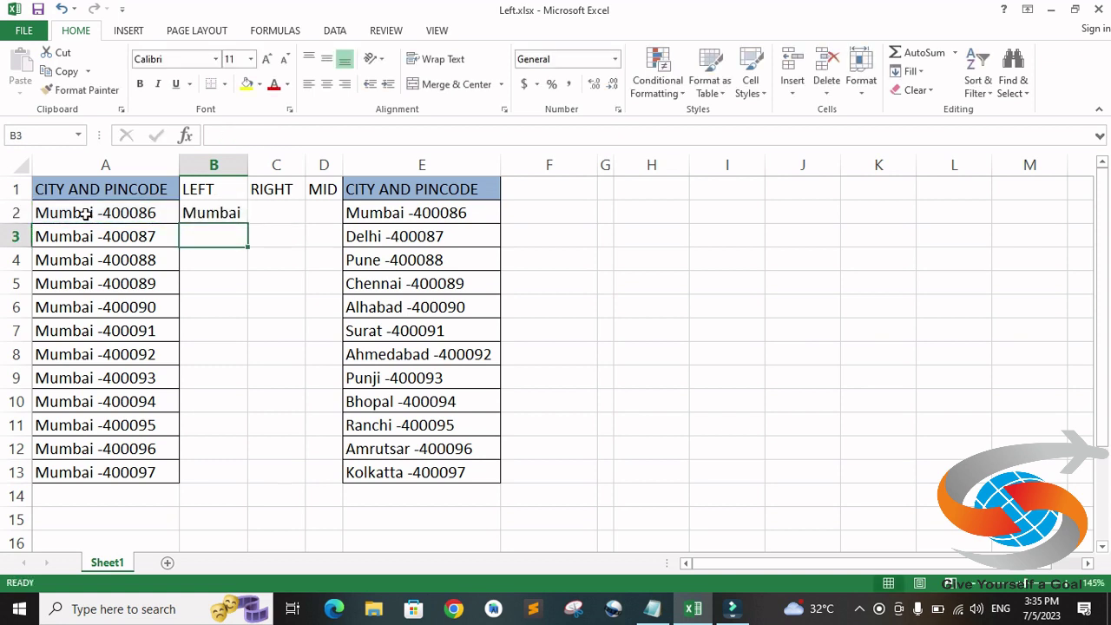
{"action": "left_click", "coordinate": [216, 219]}
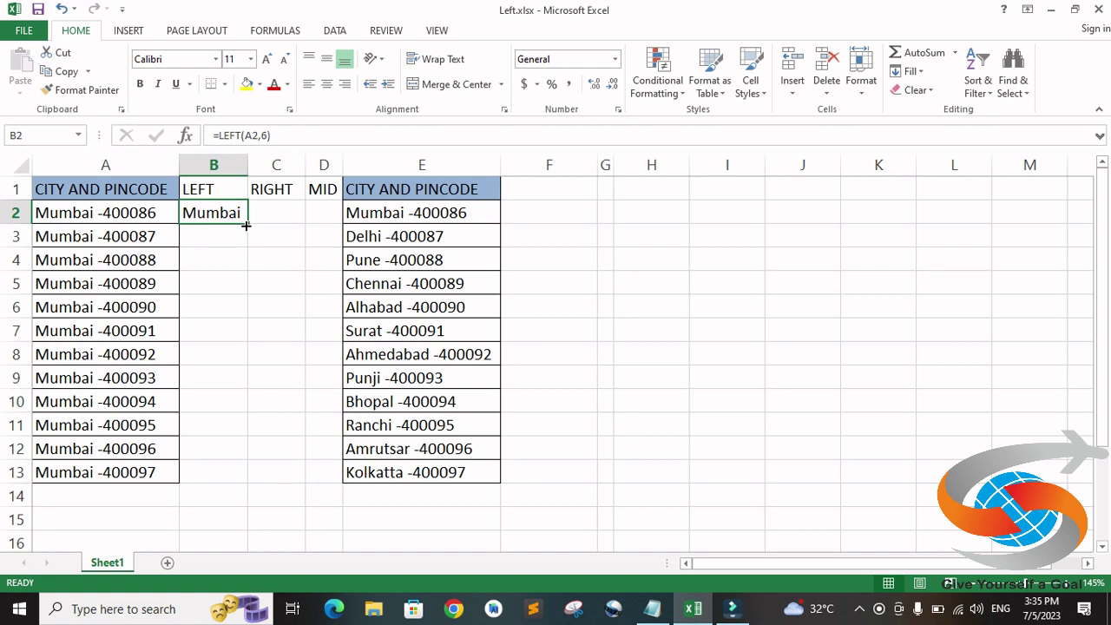
{"action": "double_click", "coordinate": [246, 223]}
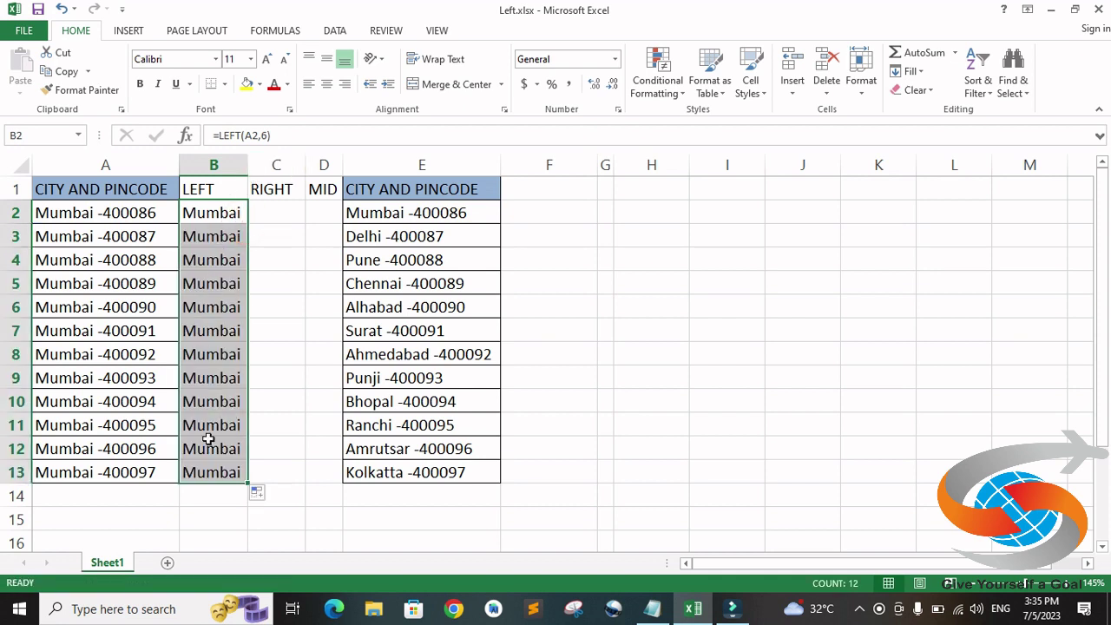
Enter =RIGHT(A2,6) in C2 so it returns the pincode 400086
{"action": "left_click", "coordinate": [278, 219]}
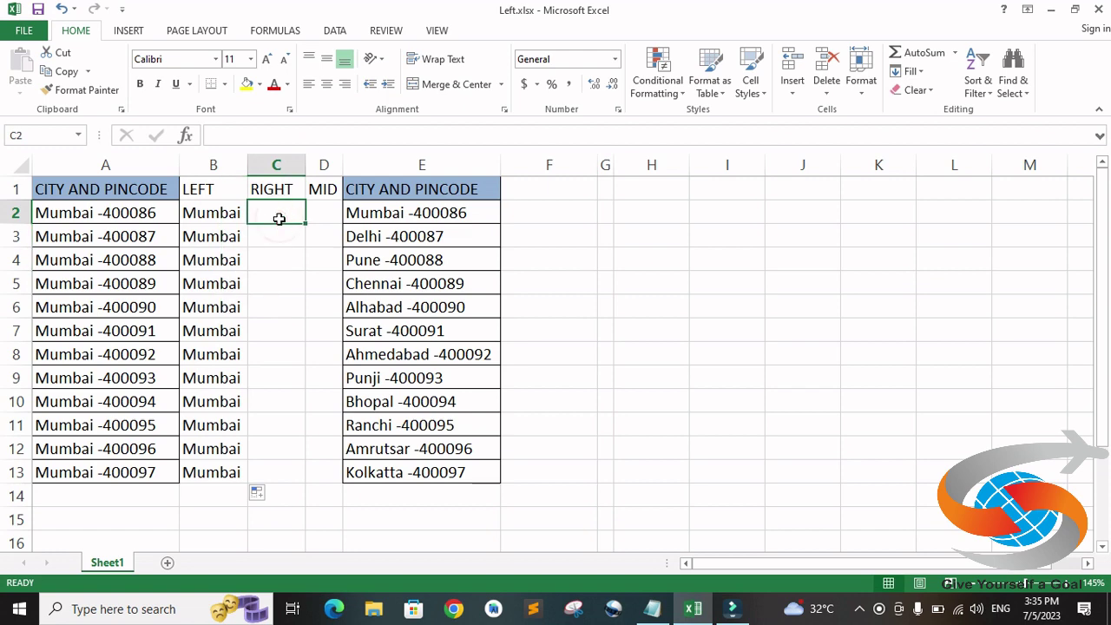
{"action": "type", "text": "=rai"}
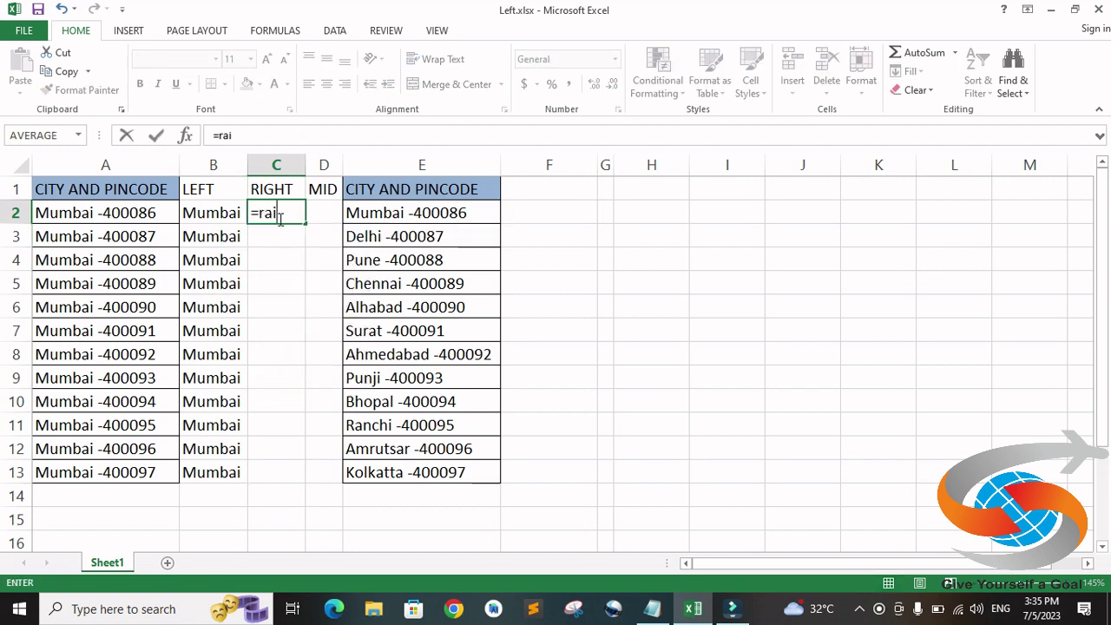
{"action": "key", "text": "BackSpace"}
{"action": "key", "text": "BackSpace"}
{"action": "type", "text": "ig"}
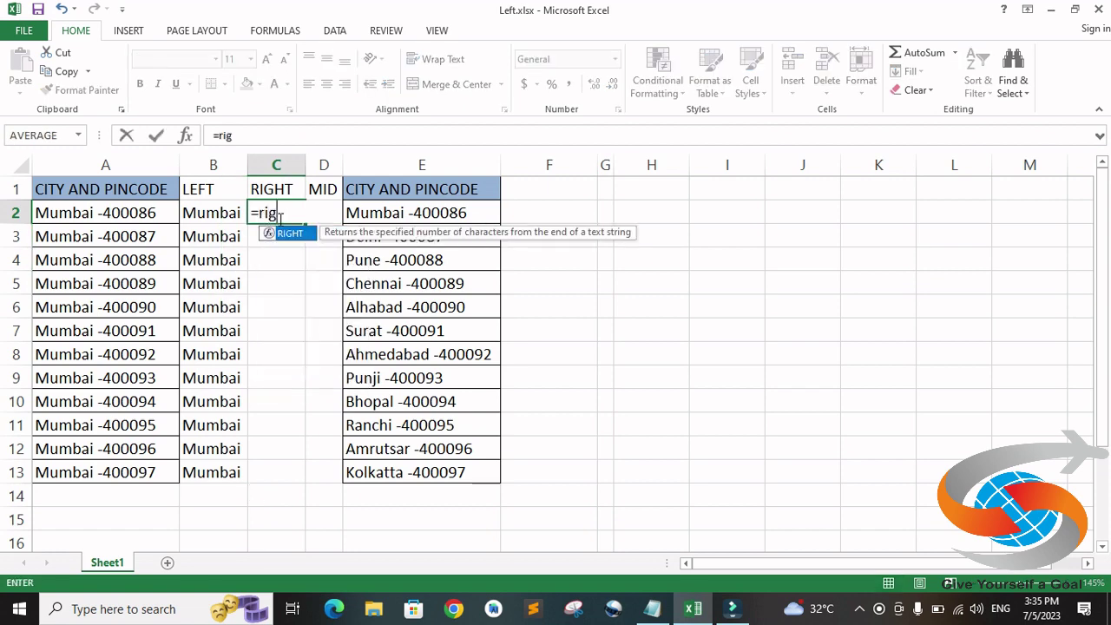
{"action": "key", "text": "Tab"}
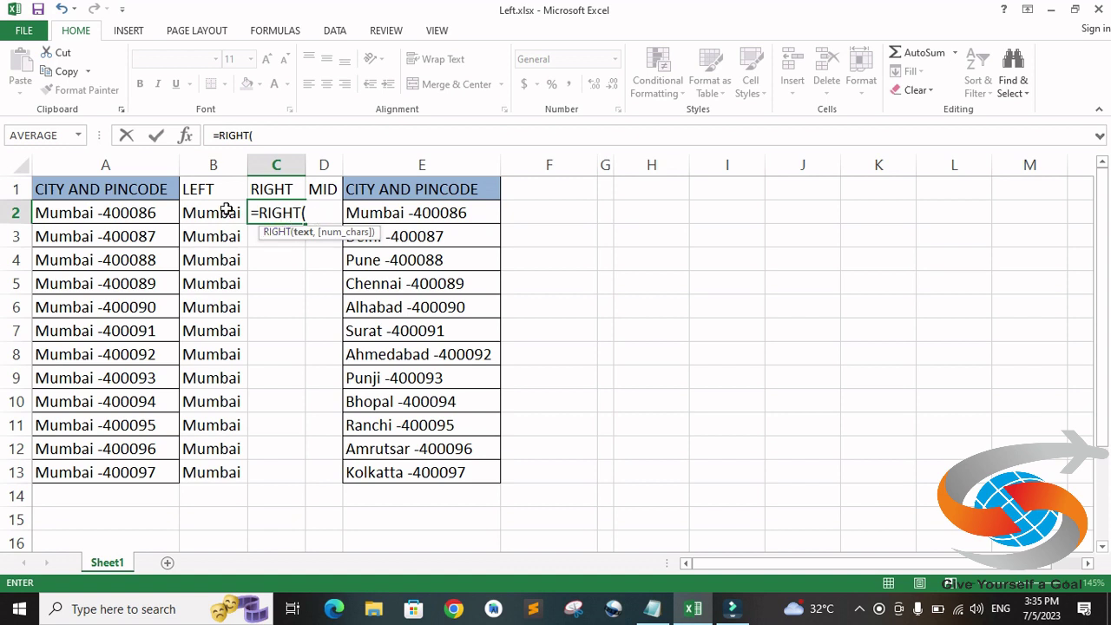
{"action": "left_click", "coordinate": [141, 211]}
{"action": "type", "text": ","}
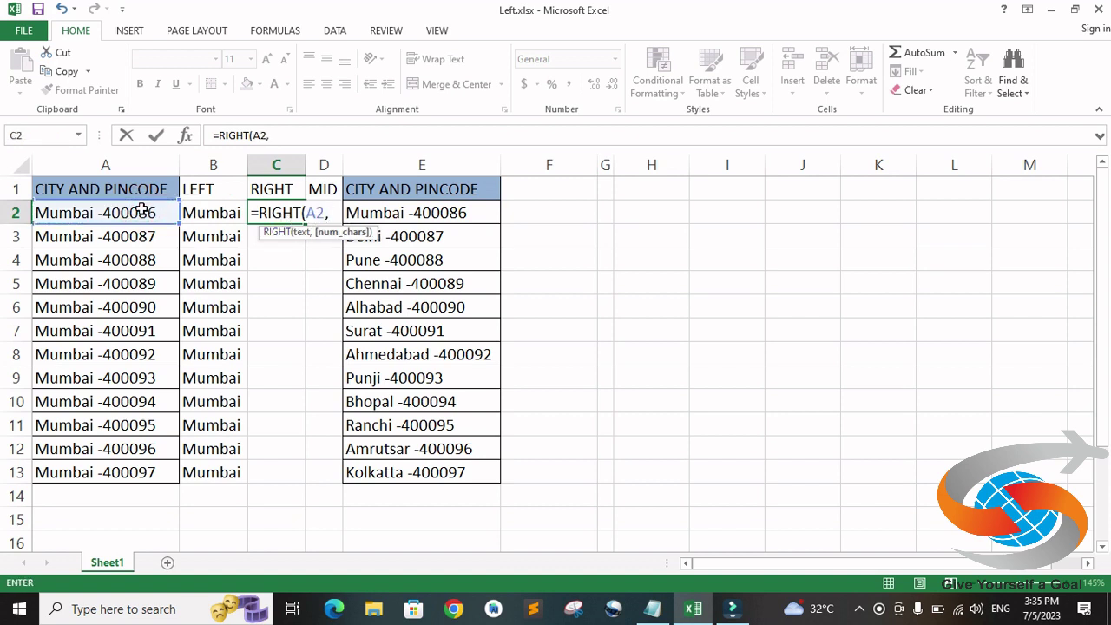
{"action": "type", "text": "6"}
{"action": "key", "text": "Return"}
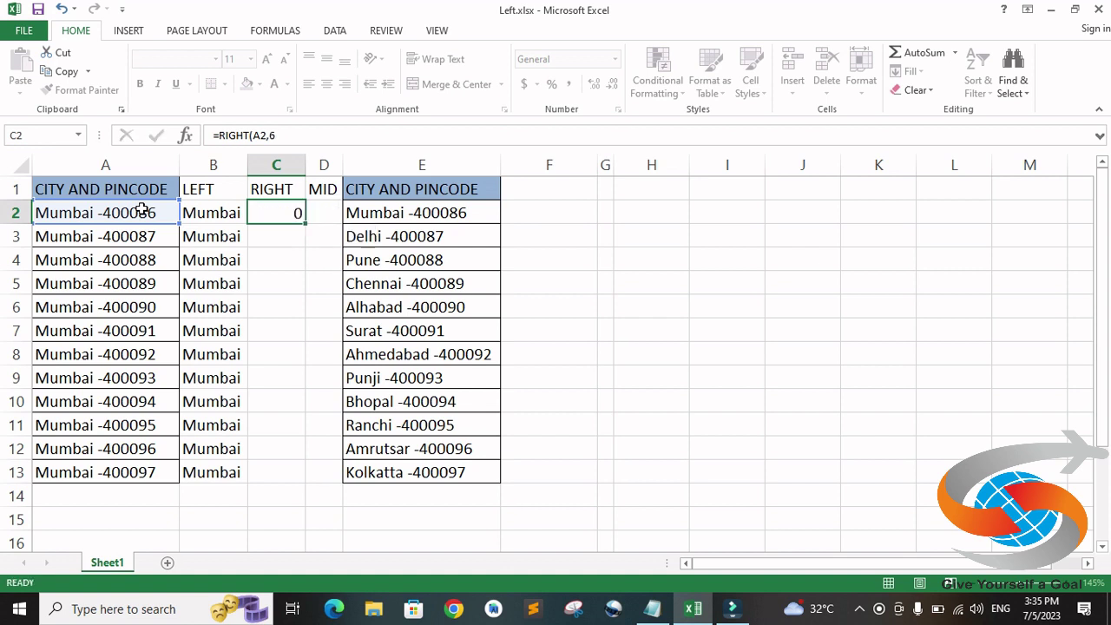
Widen column C, fill the RIGHT formula down to C13, and widen column D
{"action": "left_click_drag", "start_coordinate": [306, 172], "coordinate": [309, 172]}
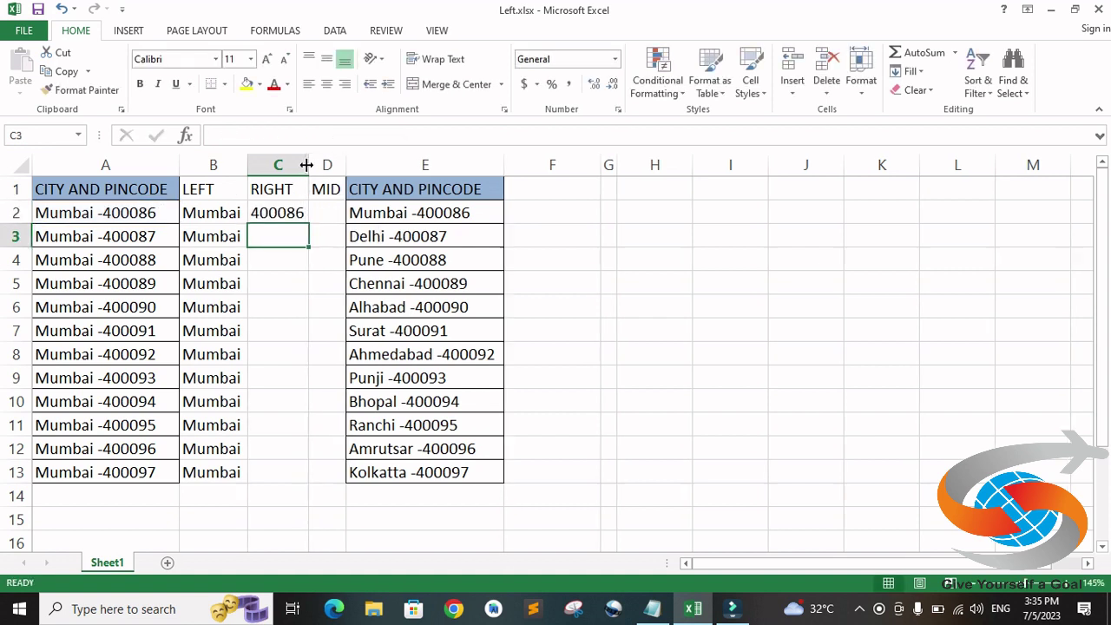
{"action": "left_click", "coordinate": [306, 215]}
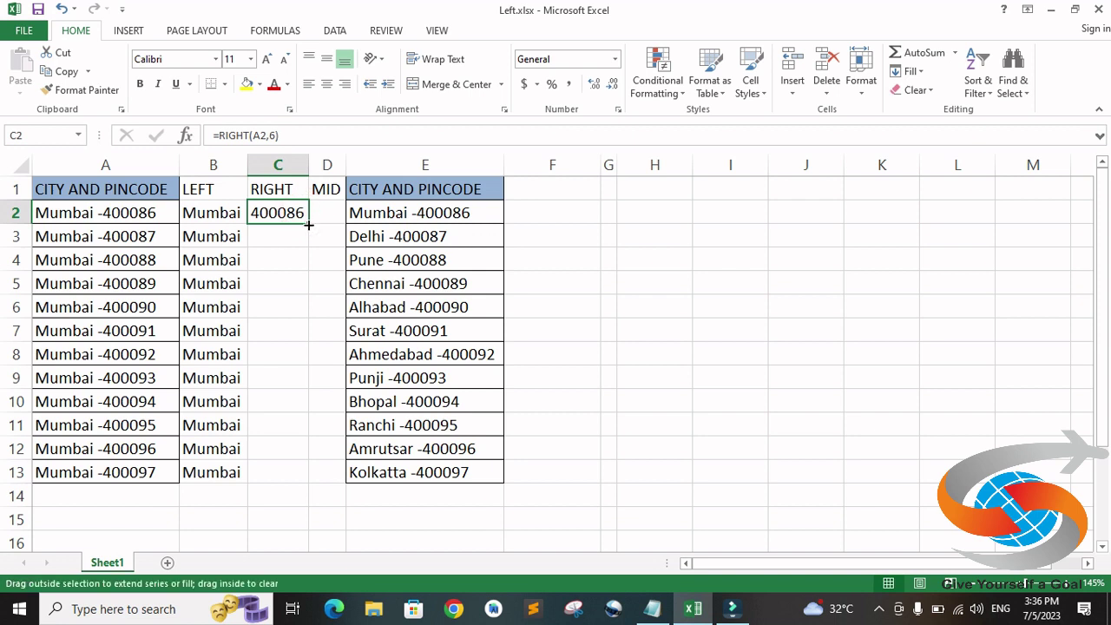
{"action": "double_click", "coordinate": [308, 220]}
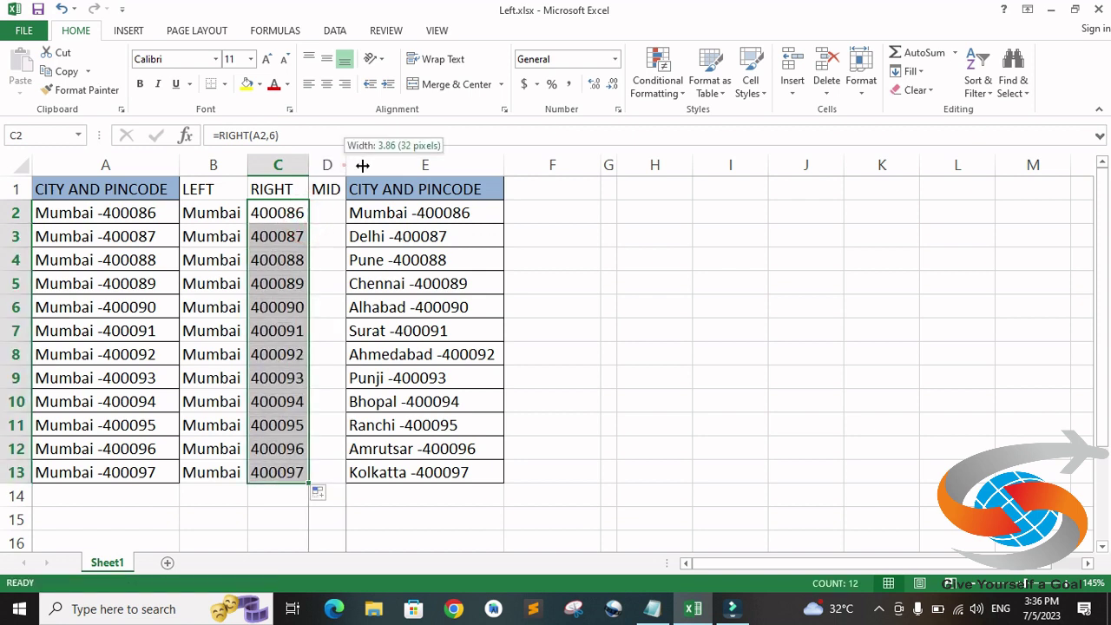
{"action": "left_click_drag", "start_coordinate": [342, 165], "coordinate": [369, 166]}
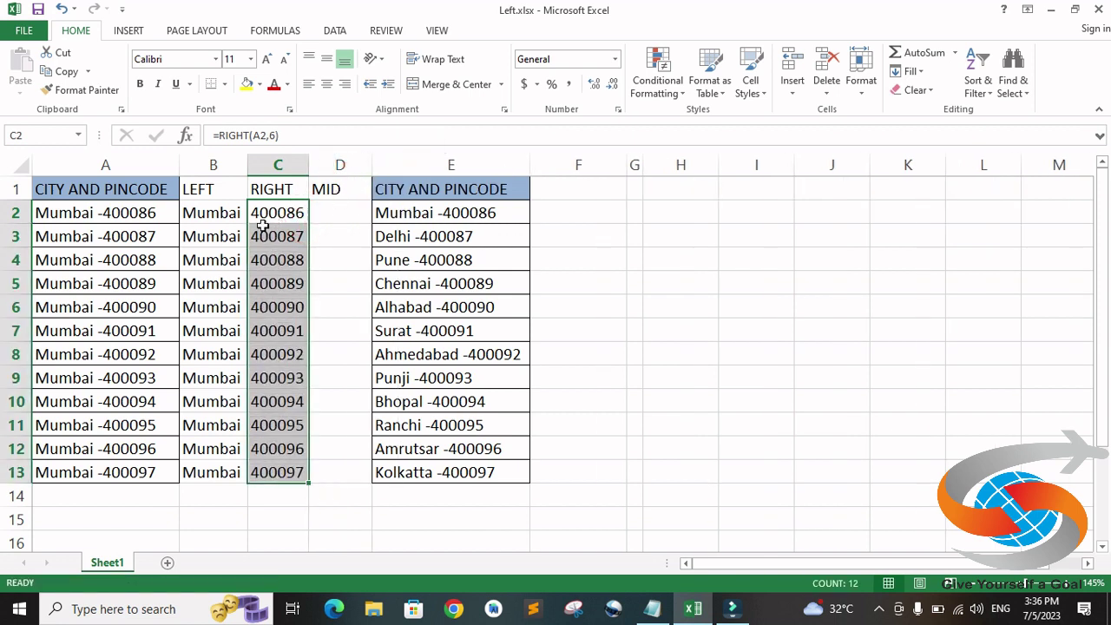
Enter =MID(A2,4,3) in D2 and drag it down to D13, returning "bai" in each row
{"action": "left_click", "coordinate": [336, 216]}
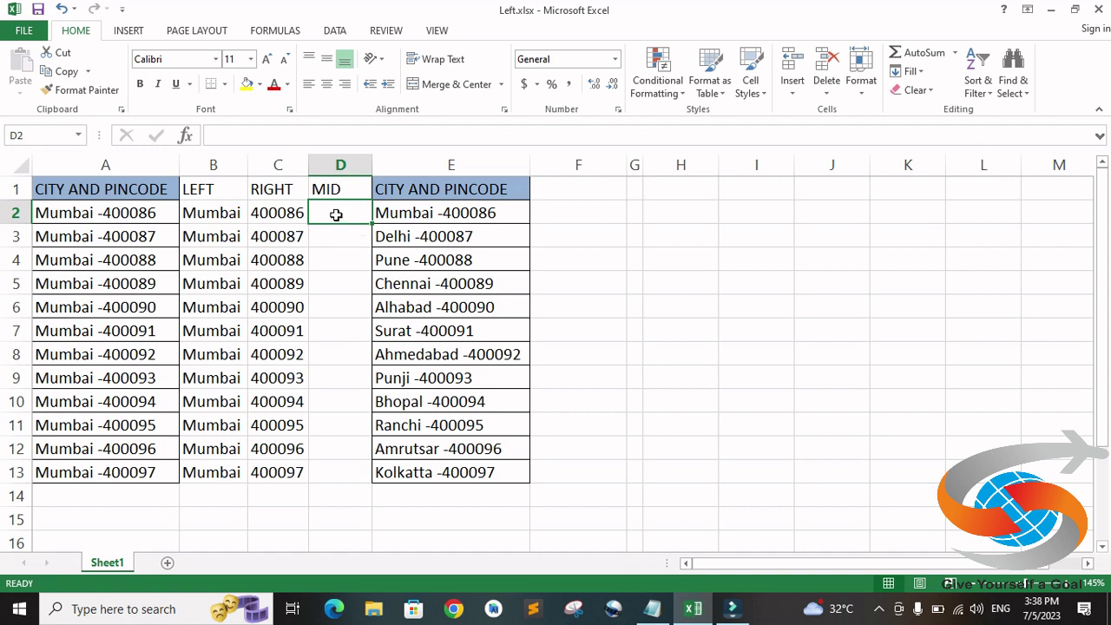
{"action": "type", "text": "=m"}
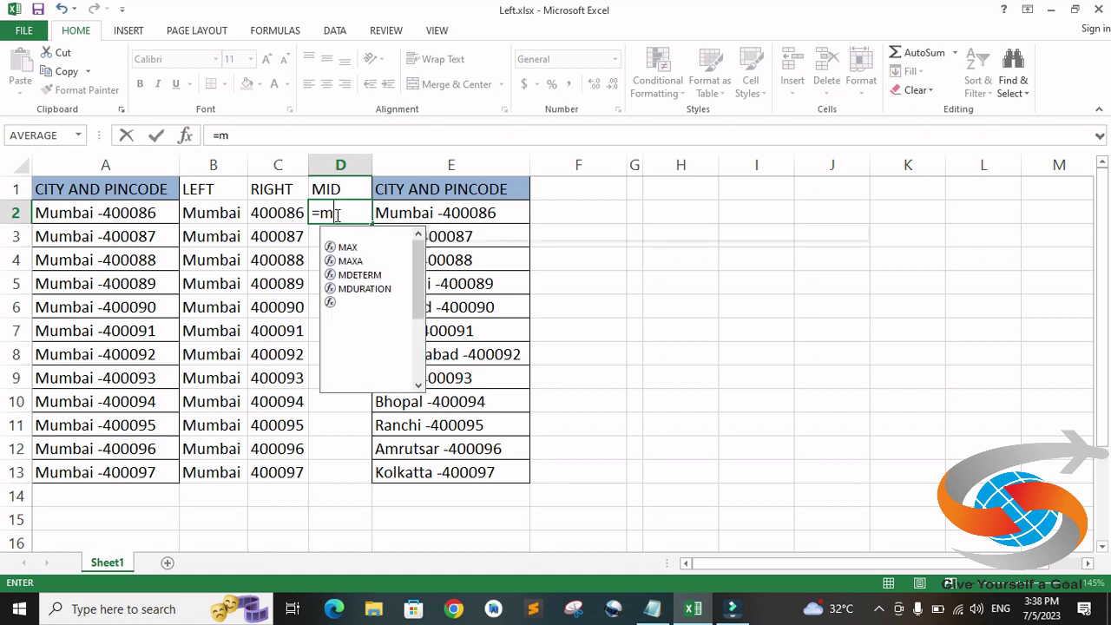
{"action": "type", "text": "id"}
{"action": "key", "text": "Tab"}
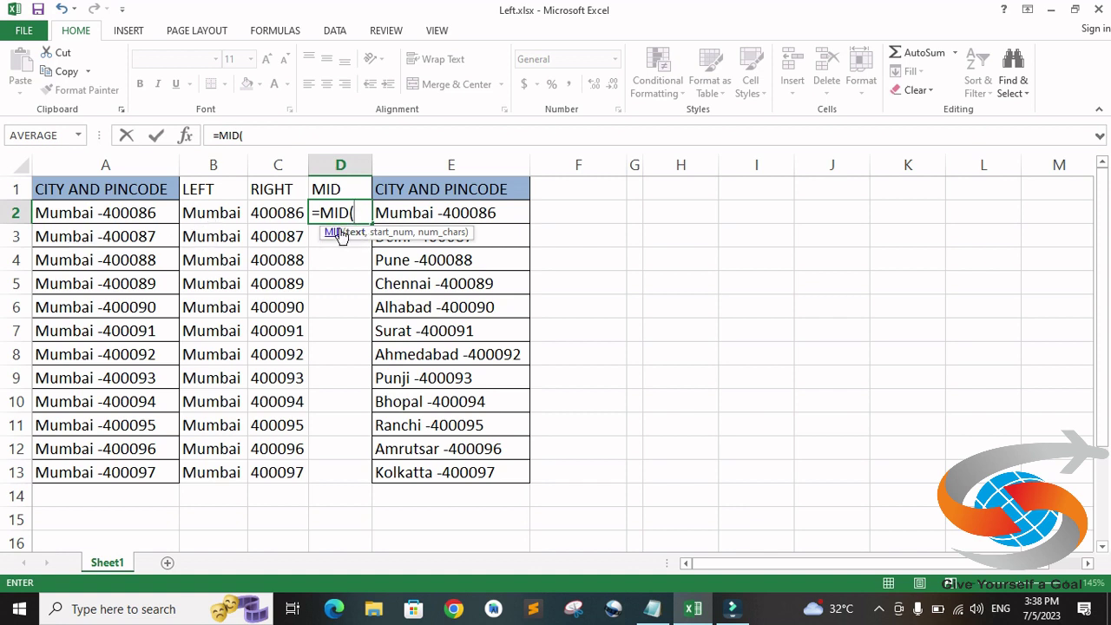
{"action": "type", "text": "4"}
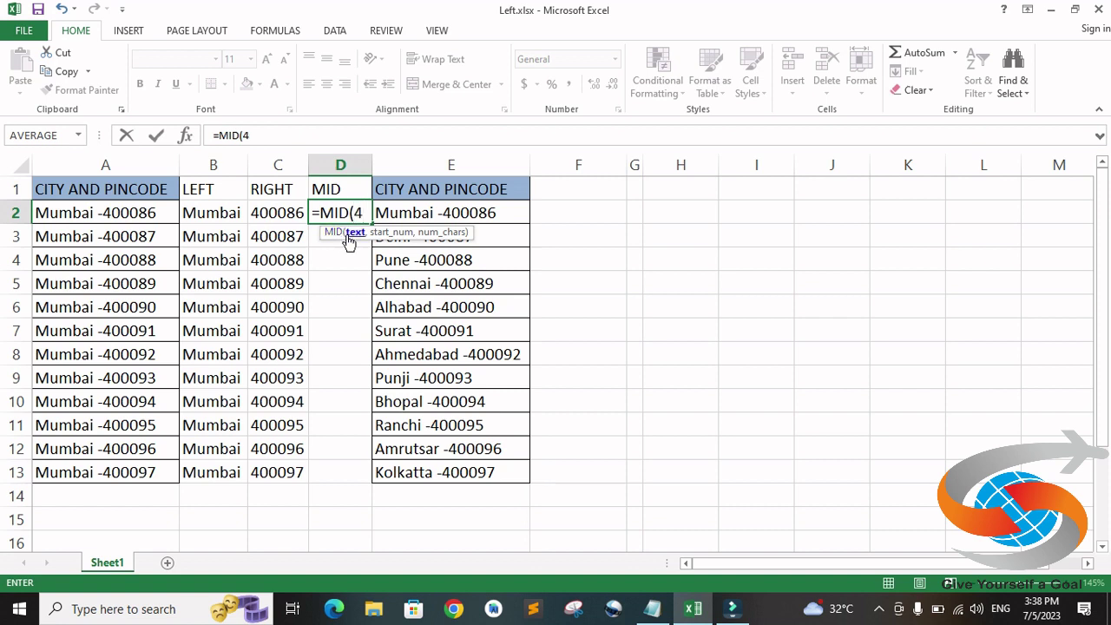
{"action": "key", "text": "BackSpace"}
{"action": "left_click", "coordinate": [71, 213]}
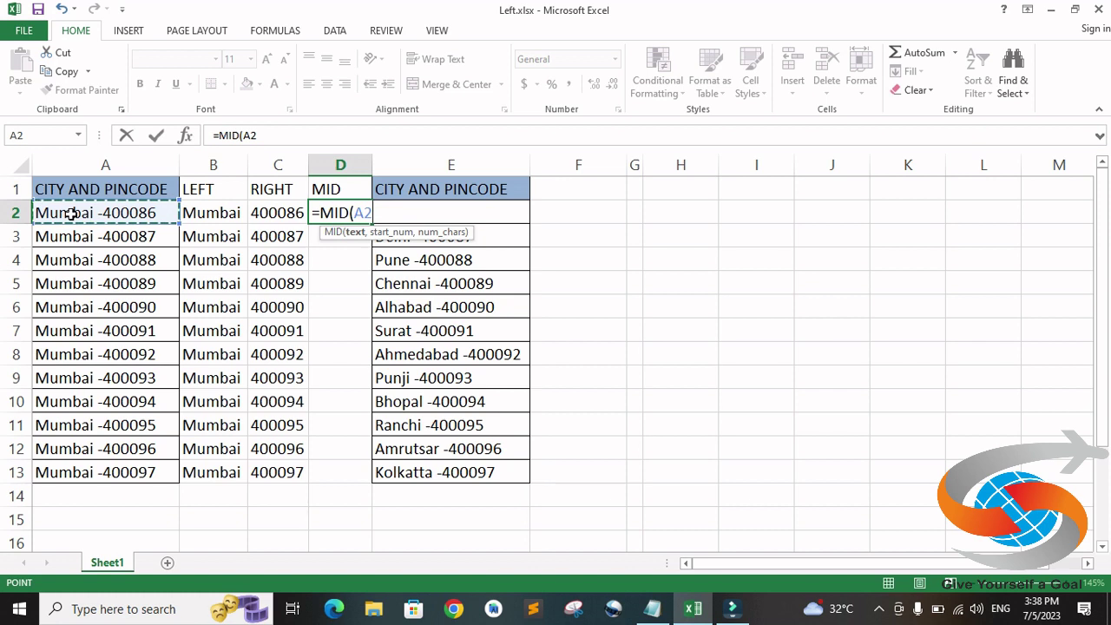
{"action": "type", "text": ","}
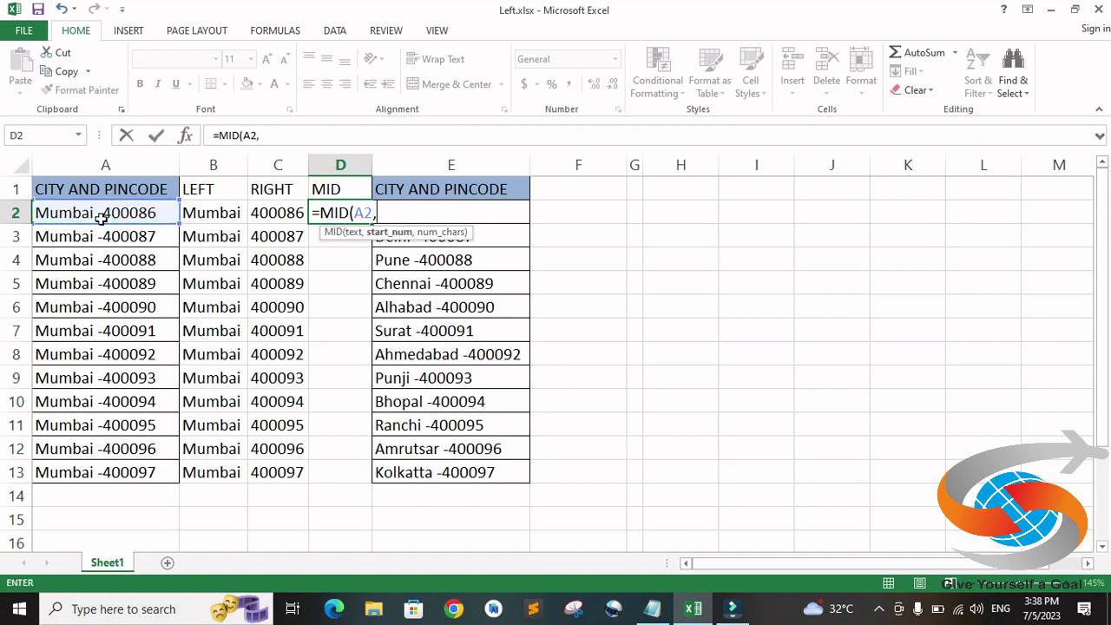
{"action": "type", "text": "4"}
{"action": "type", "text": ",3"}
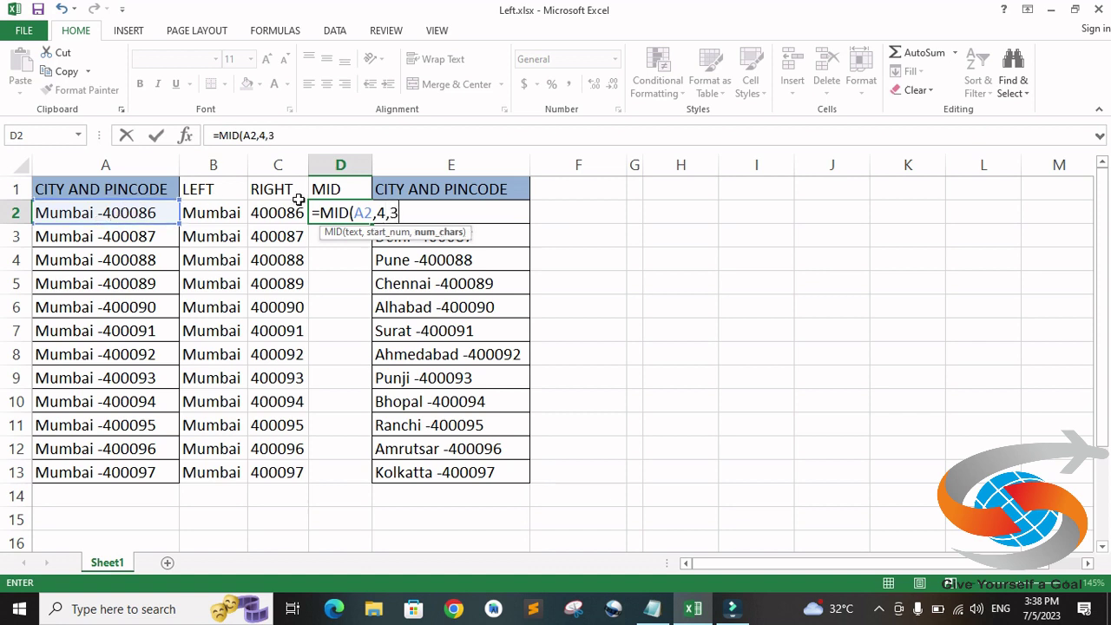
{"action": "key", "text": "Return"}
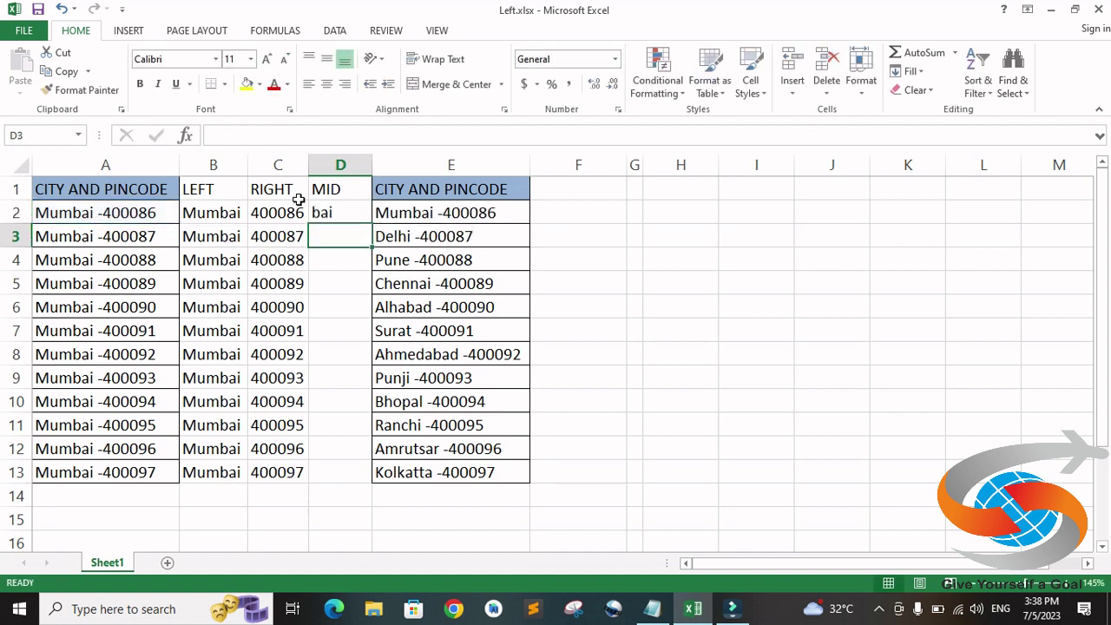
{"action": "left_click", "coordinate": [346, 211]}
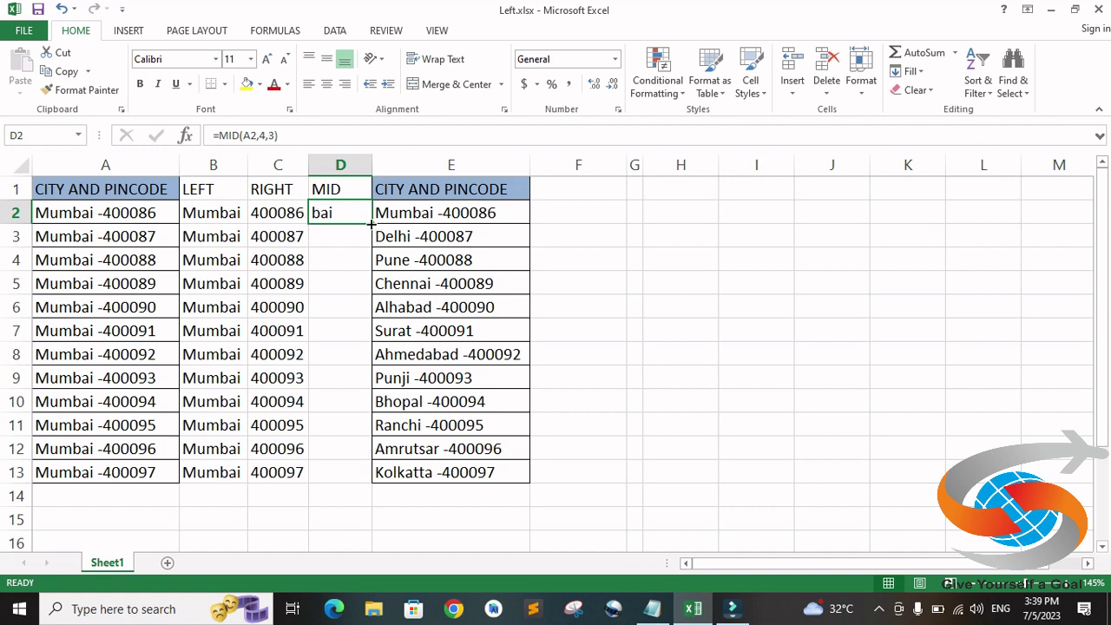
{"action": "left_click_drag", "start_coordinate": [371, 224], "coordinate": [369, 479]}
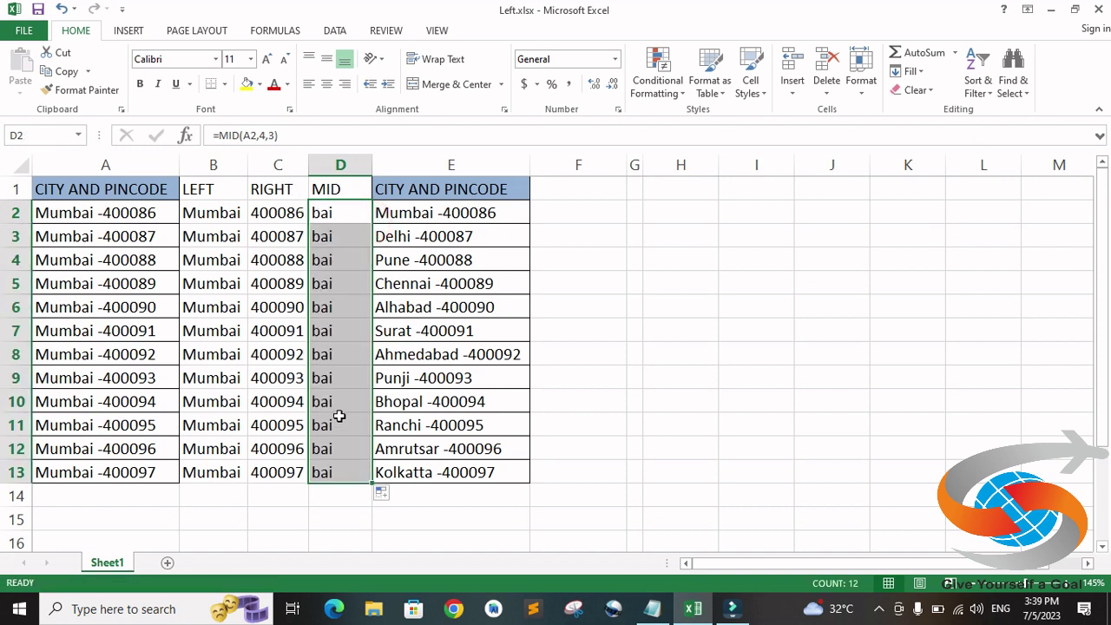
{"action": "left_click", "coordinate": [196, 213]}
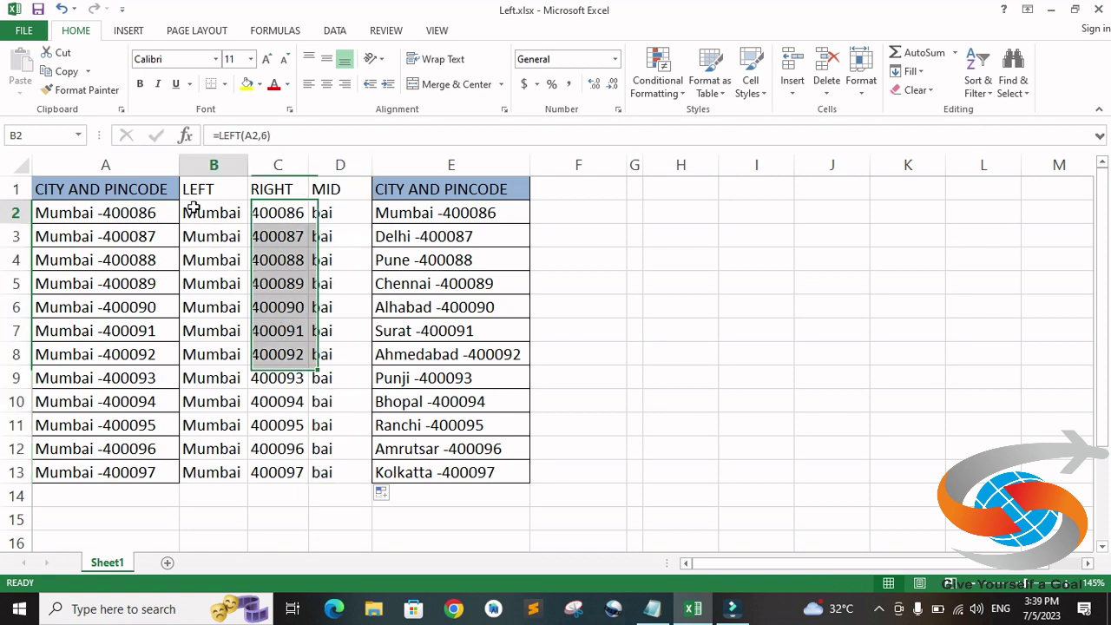
{"action": "left_click", "coordinate": [278, 212]}
{"action": "left_click", "coordinate": [329, 213]}
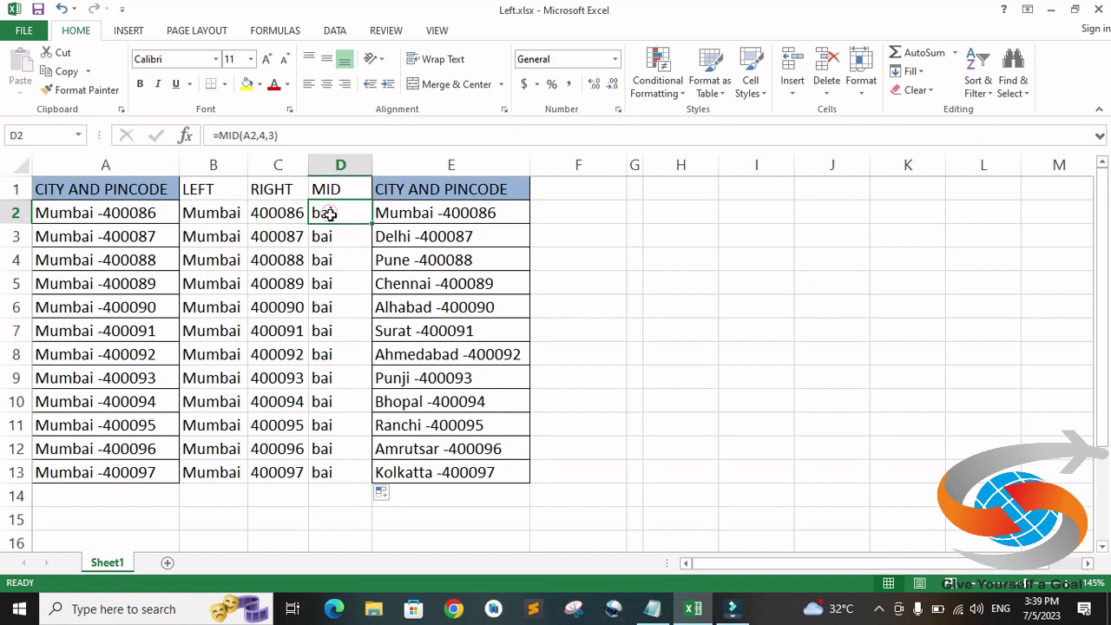
{"action": "left_click", "coordinate": [443, 212]}
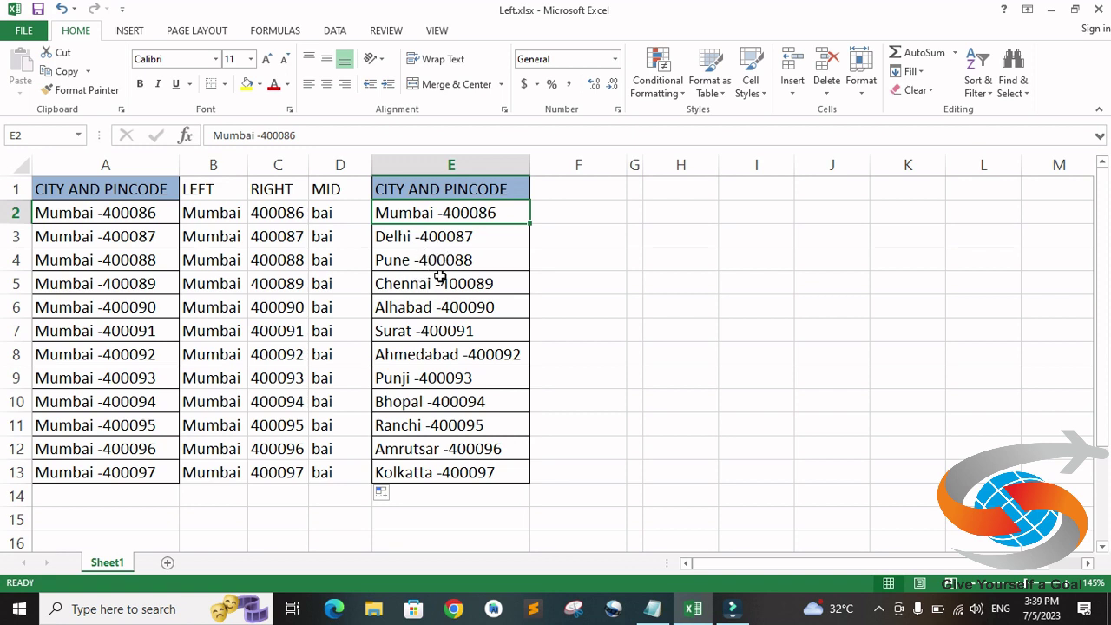
{"action": "left_click", "coordinate": [423, 354]}
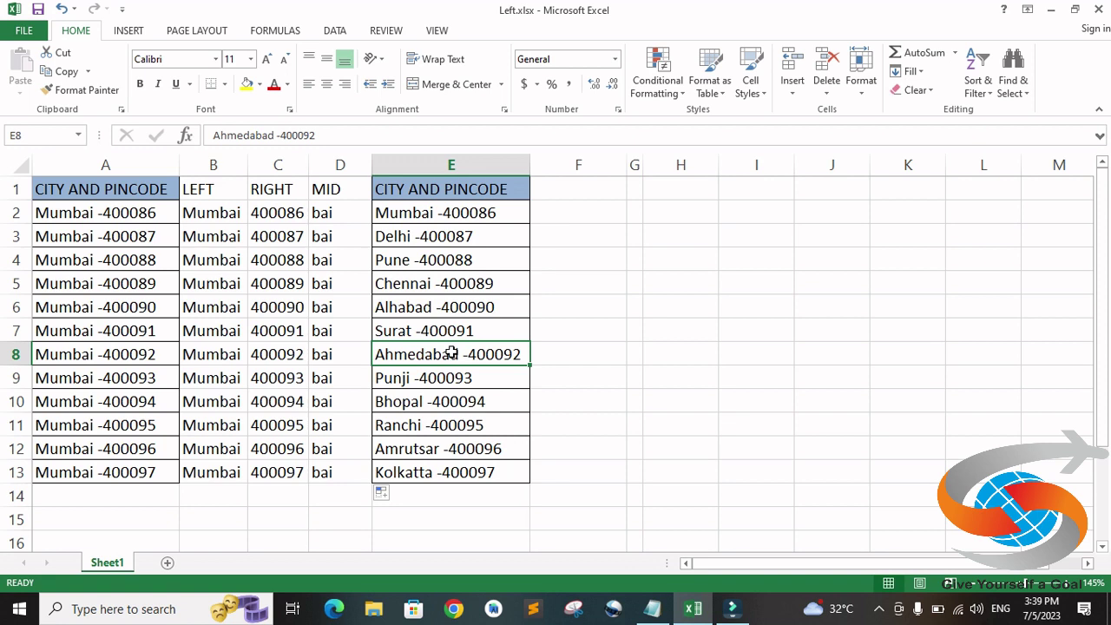
{"action": "double_click", "coordinate": [224, 213]}
{"action": "double_click", "coordinate": [254, 213]}
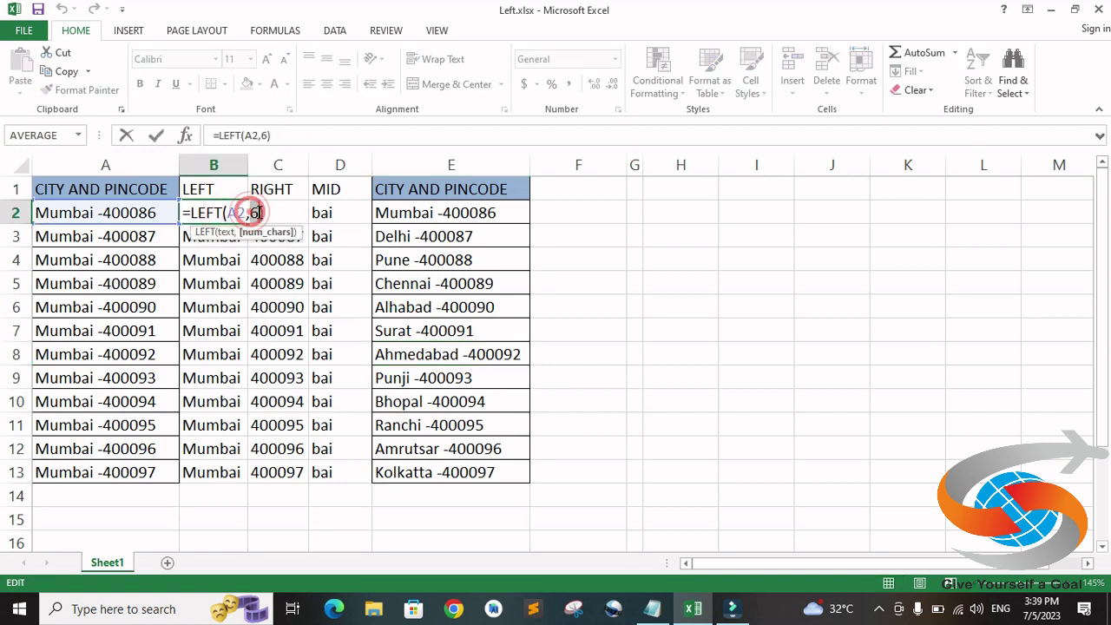
{"action": "key", "text": "Escape"}
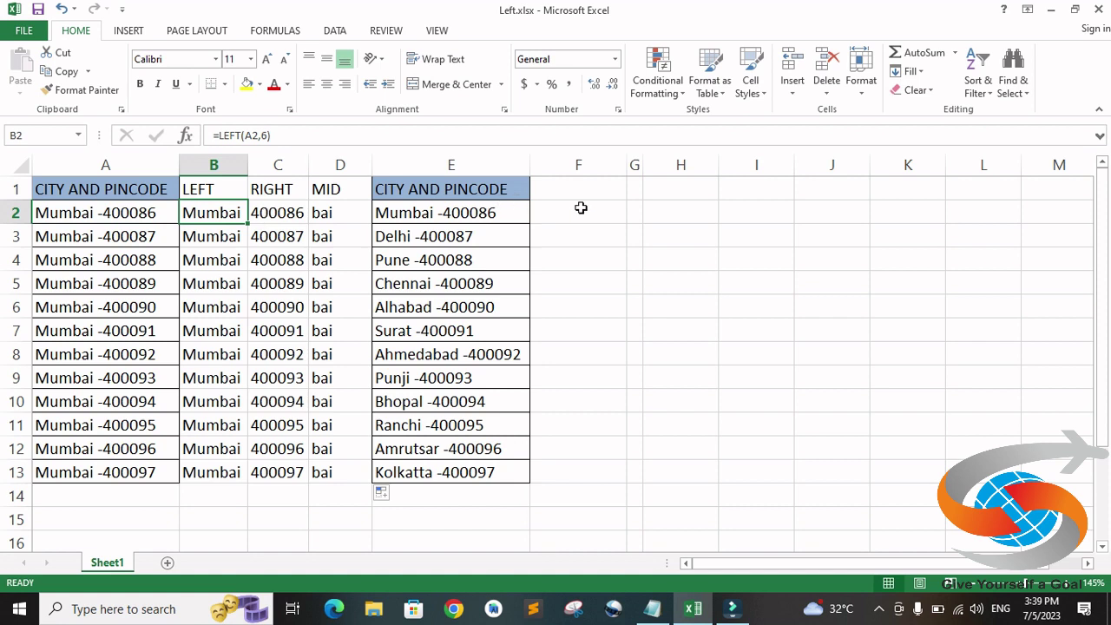
{"action": "left_click", "coordinate": [581, 210]}
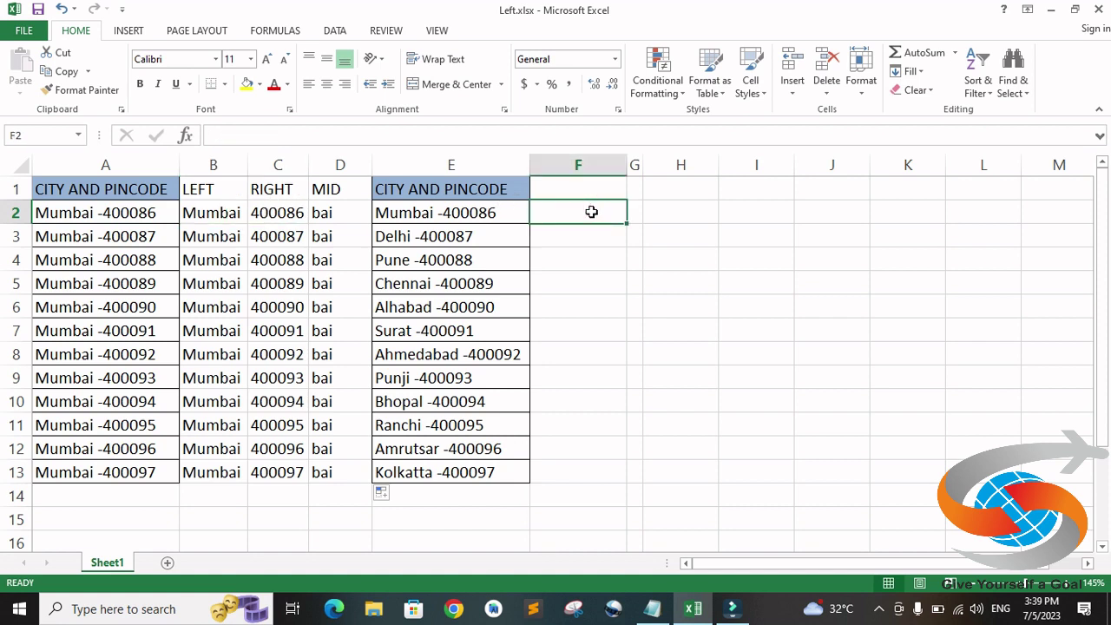
Enter =LEFT(E2,6) in F2 so it shows Mumbai
{"action": "type", "text": "=le"}
{"action": "key", "text": "Tab"}
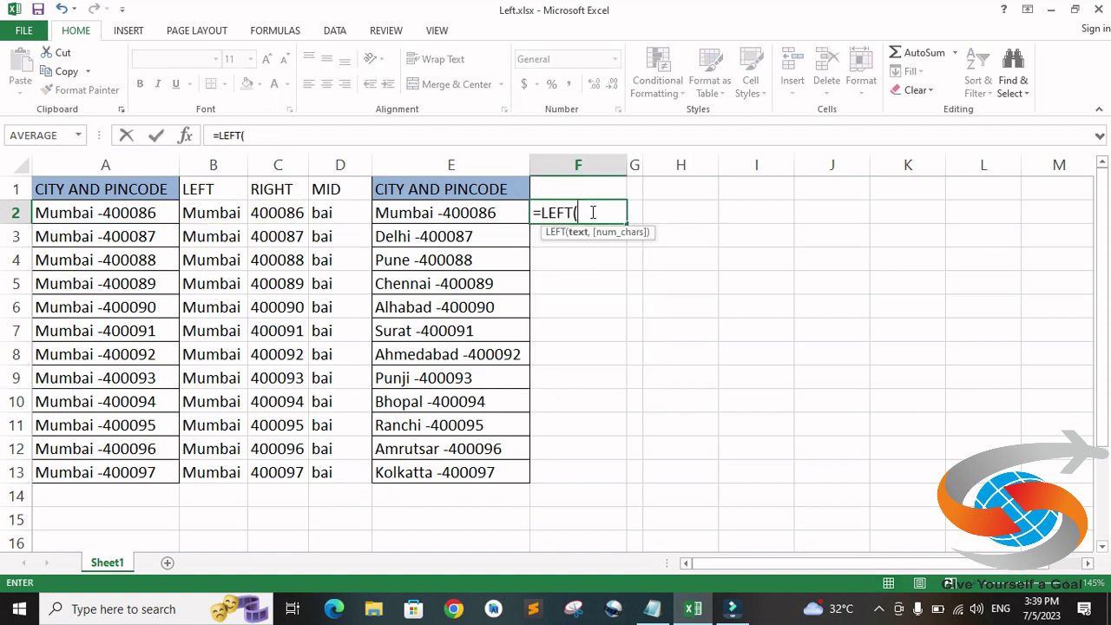
{"action": "left_click", "coordinate": [488, 213]}
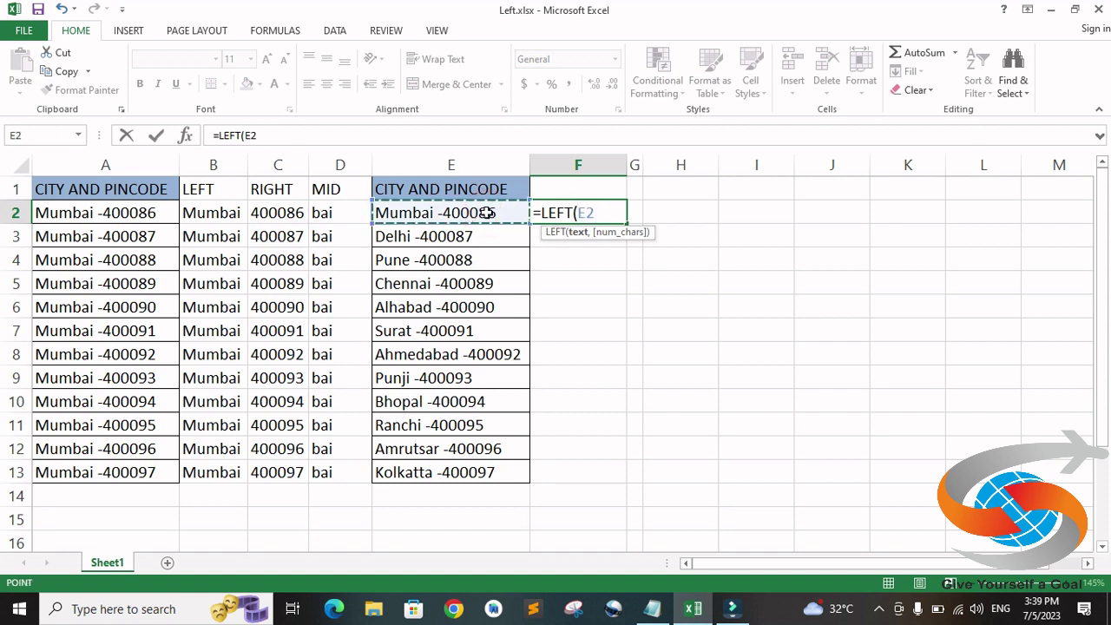
{"action": "type", "text": ",6"}
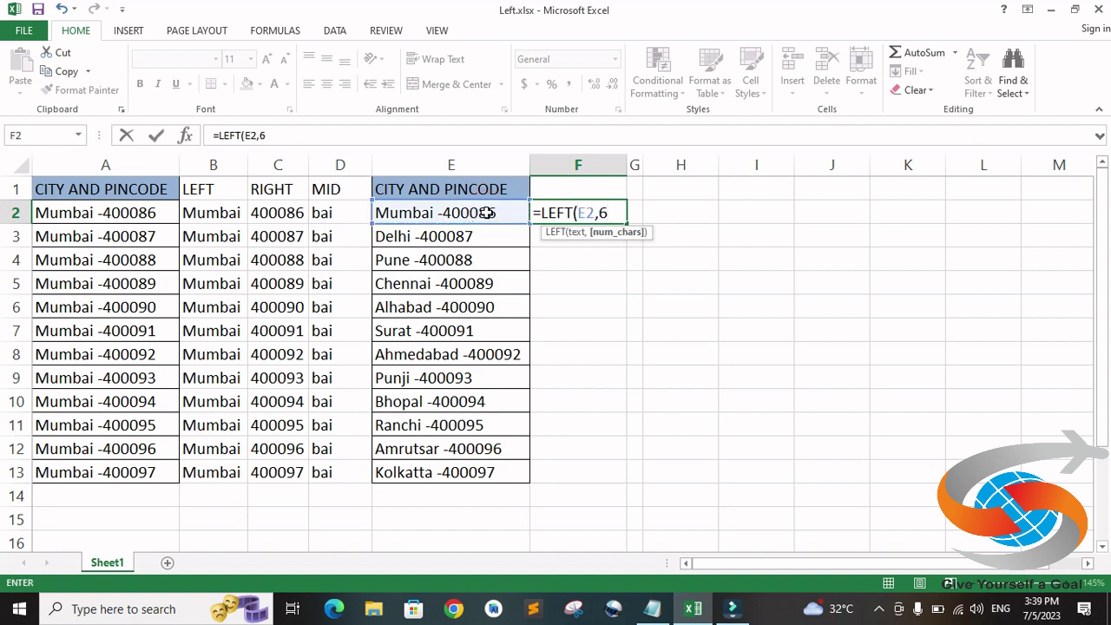
{"action": "key", "text": "Return"}
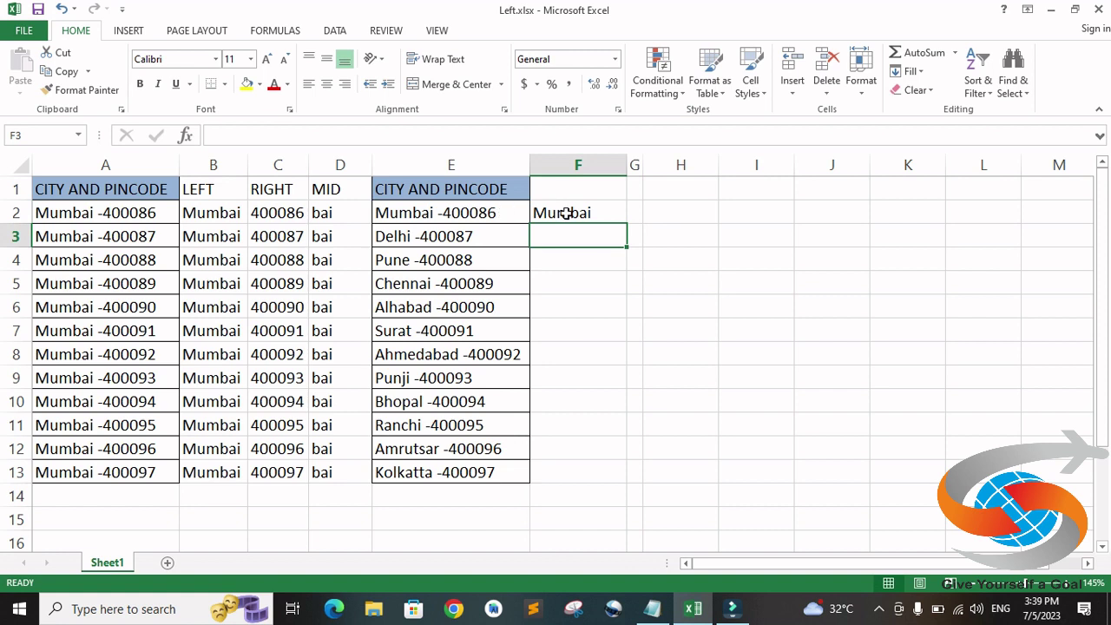
{"action": "left_click", "coordinate": [566, 213]}
Fill =LEFT(E2,6) down to F13, check truncated results like Chenna and Ahmeda, and widen column G
{"action": "double_click", "coordinate": [625, 224]}
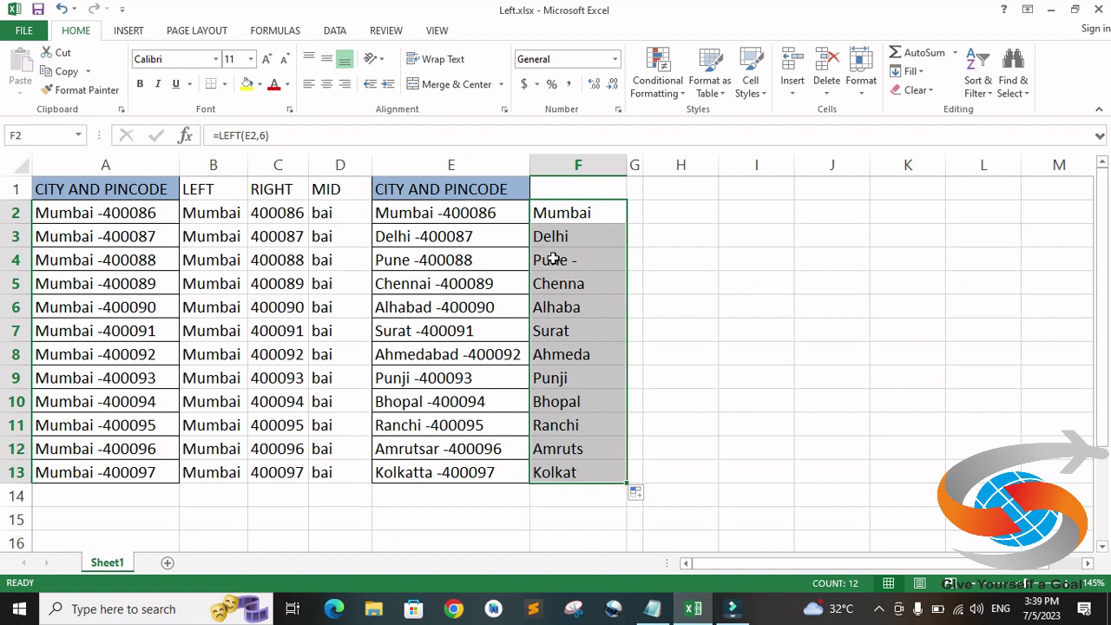
{"action": "left_click", "coordinate": [565, 282]}
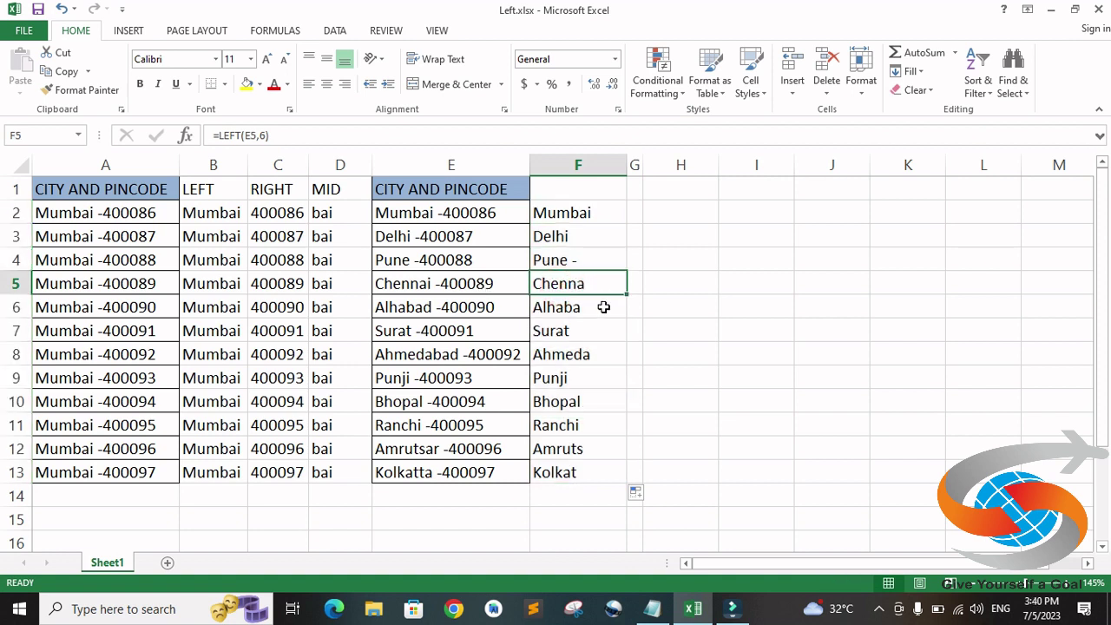
{"action": "left_click", "coordinate": [582, 355]}
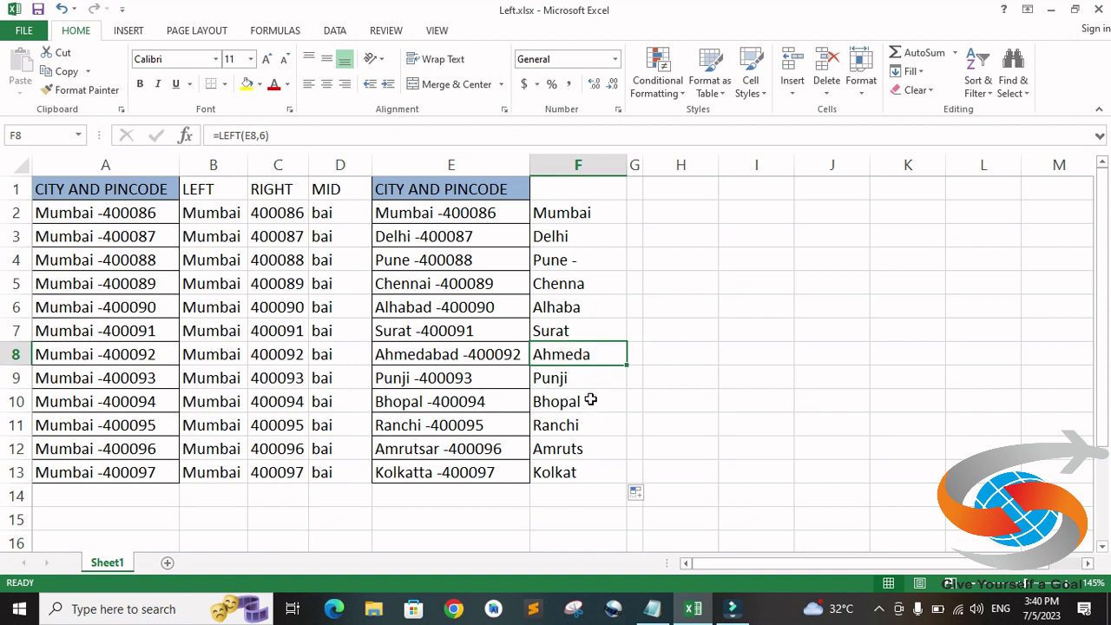
{"action": "left_click", "coordinate": [586, 451]}
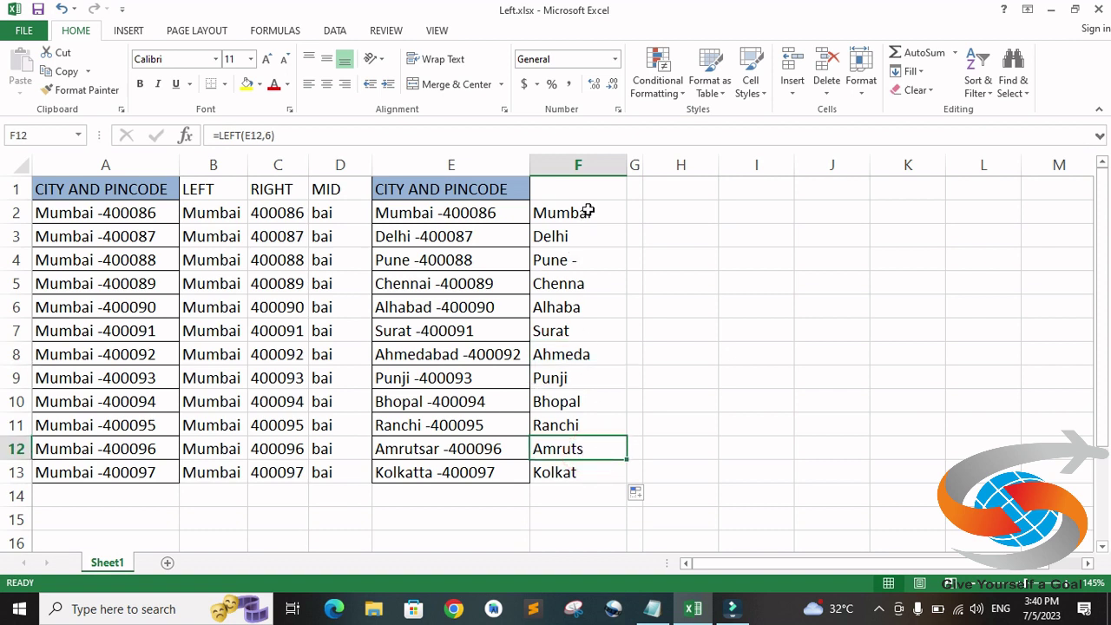
{"action": "left_click_drag", "start_coordinate": [588, 210], "coordinate": [598, 469]}
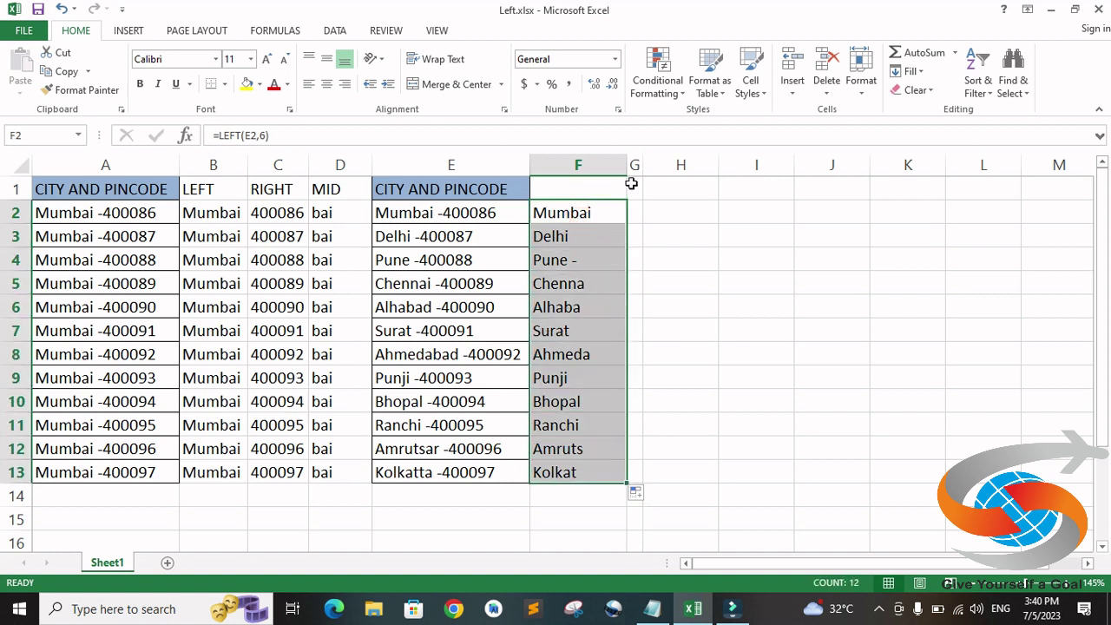
{"action": "left_click_drag", "start_coordinate": [642, 164], "coordinate": [674, 164]}
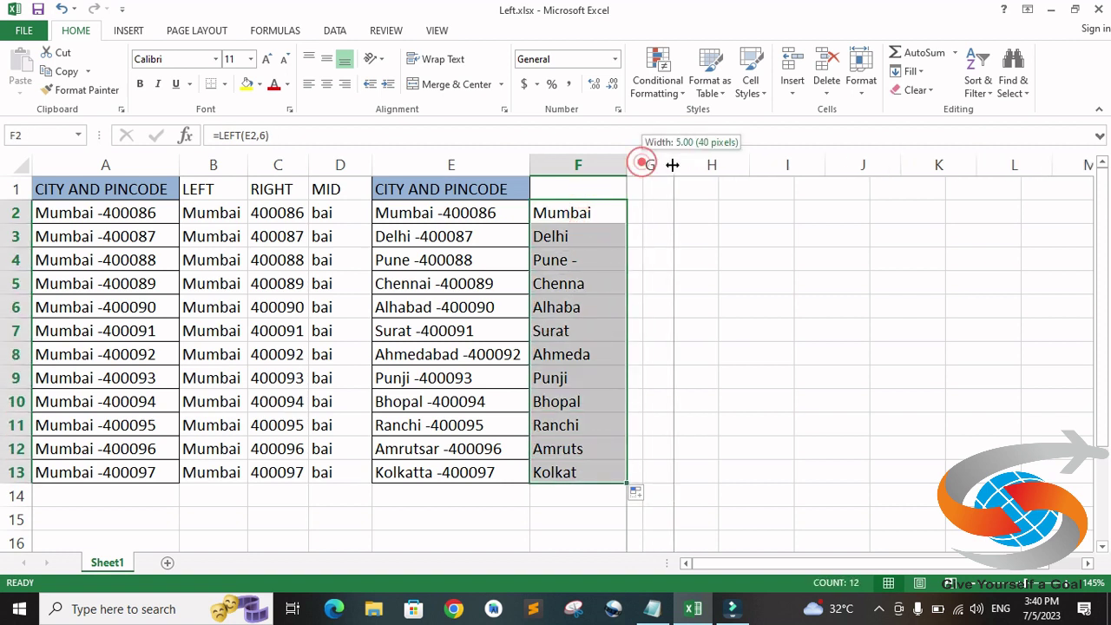
{"action": "left_click", "coordinate": [652, 207]}
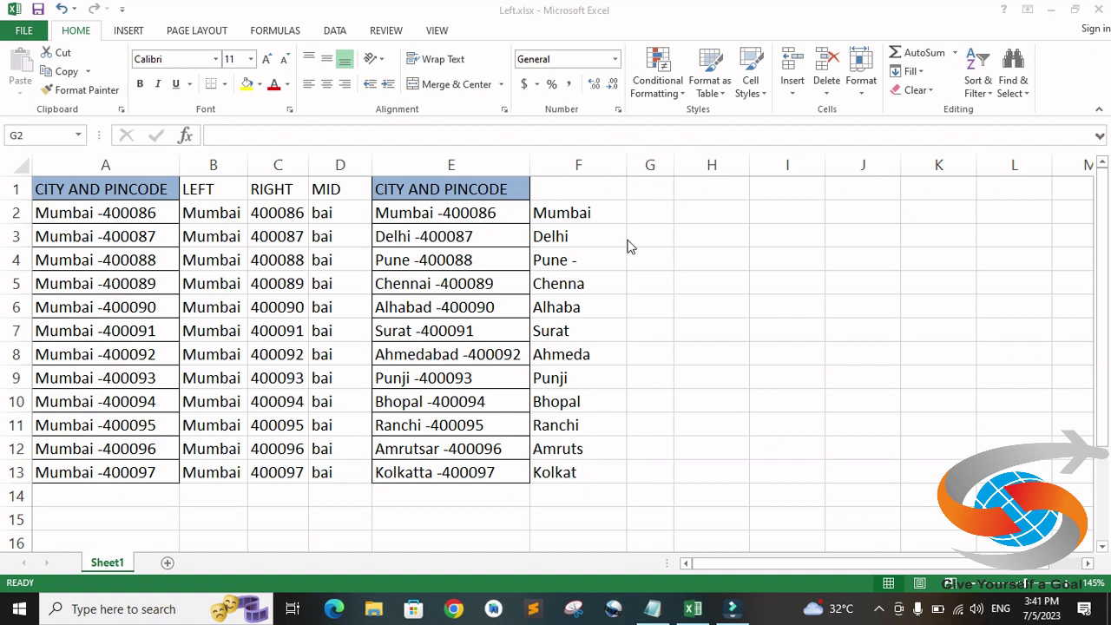
Enter =FIND("-",E2,1) in G2, returning the dash position 8
{"action": "left_click", "coordinate": [648, 209]}
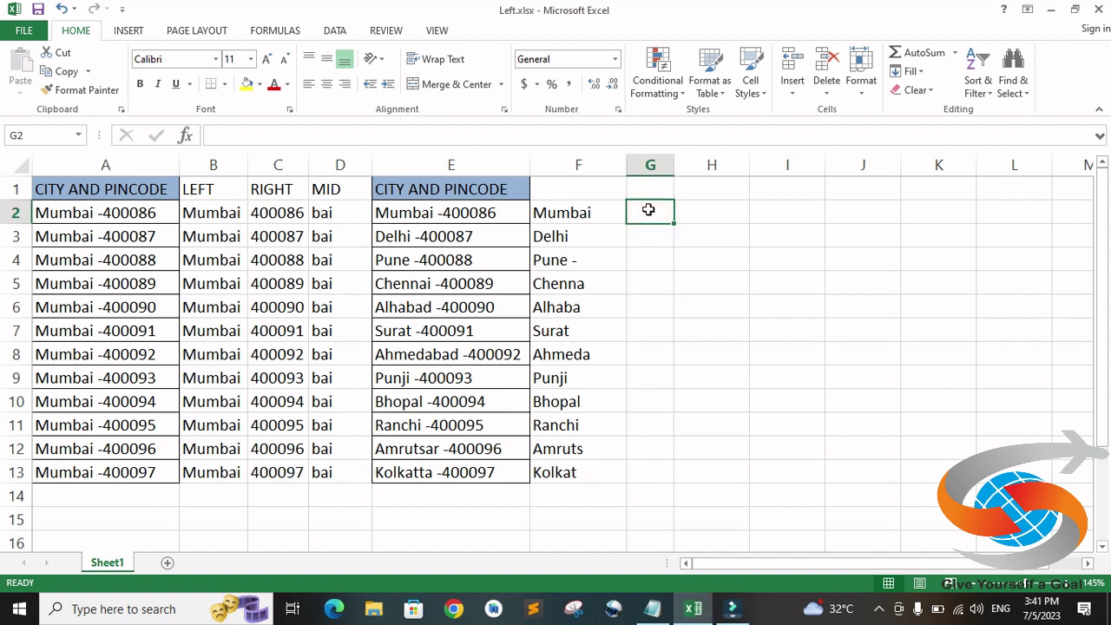
{"action": "type", "text": "=f"}
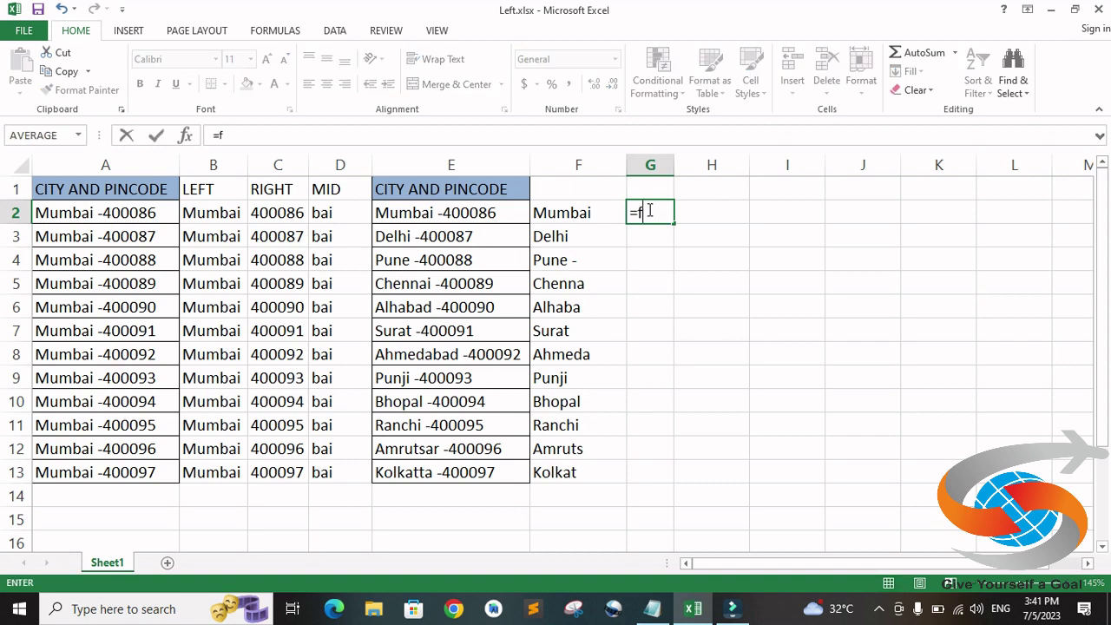
{"action": "type", "text": "ind"}
{"action": "key", "text": "Tab"}
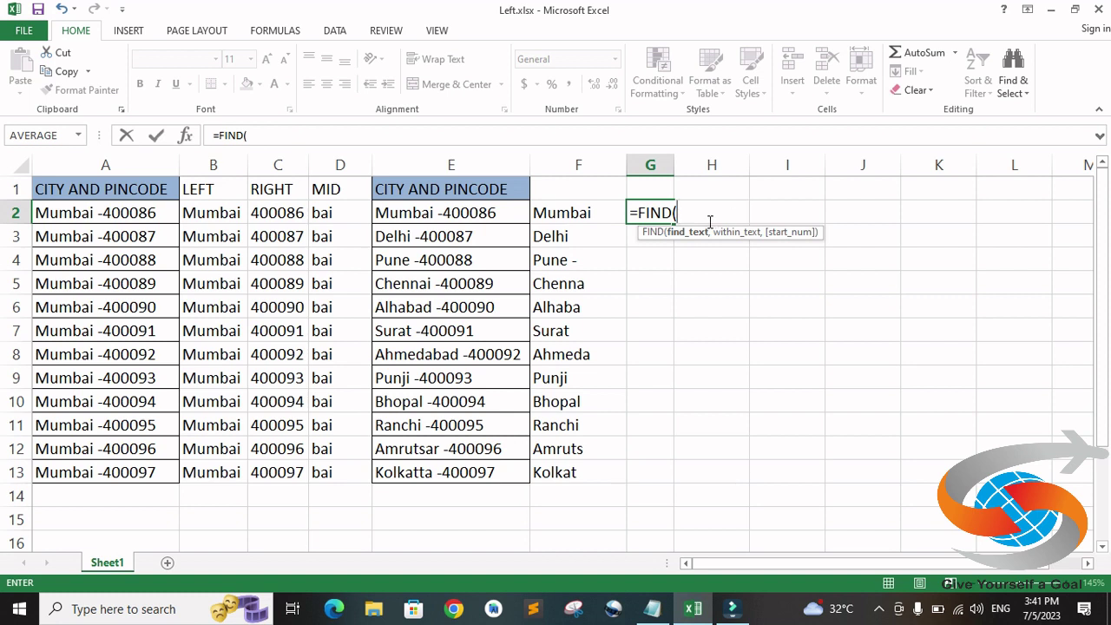
{"action": "type", "text": "\"-"}
{"action": "type", "text": ","}
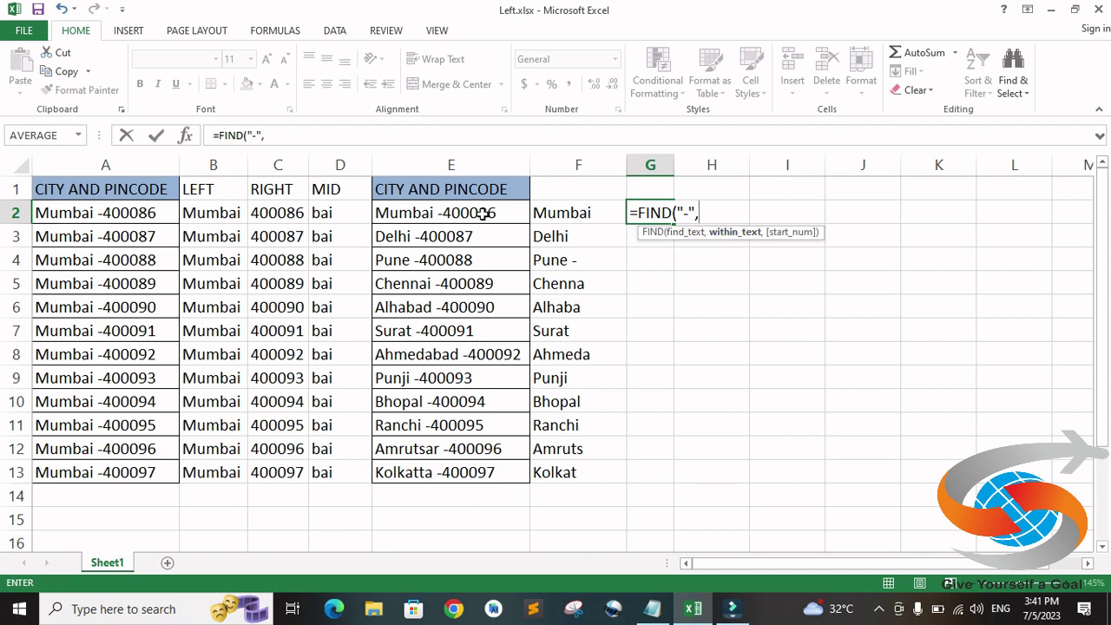
{"action": "left_click", "coordinate": [483, 213]}
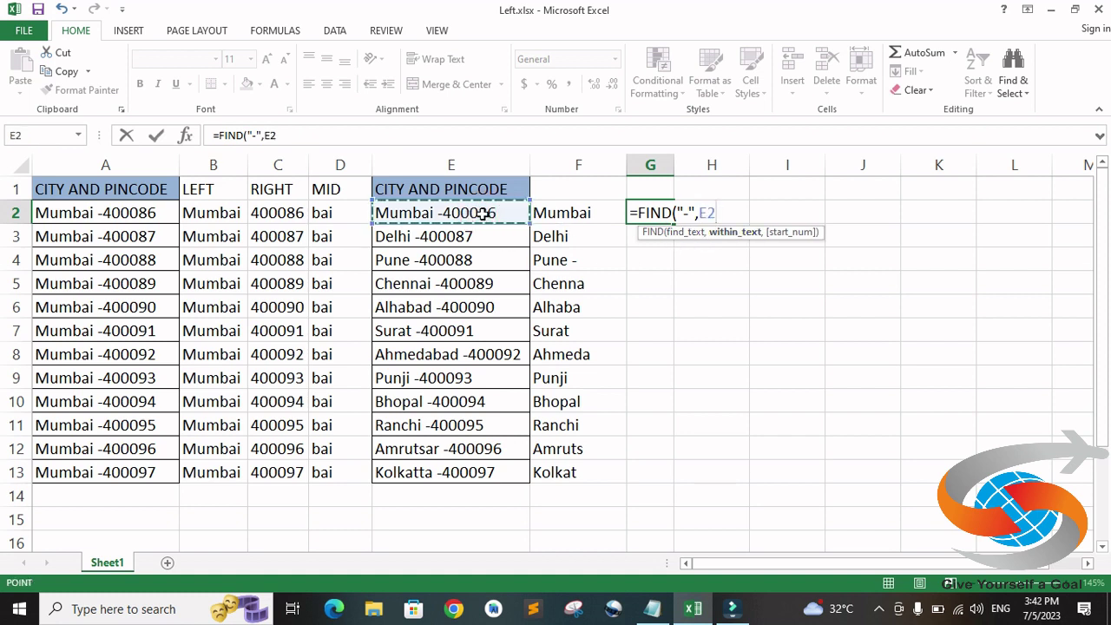
{"action": "type", "text": ","}
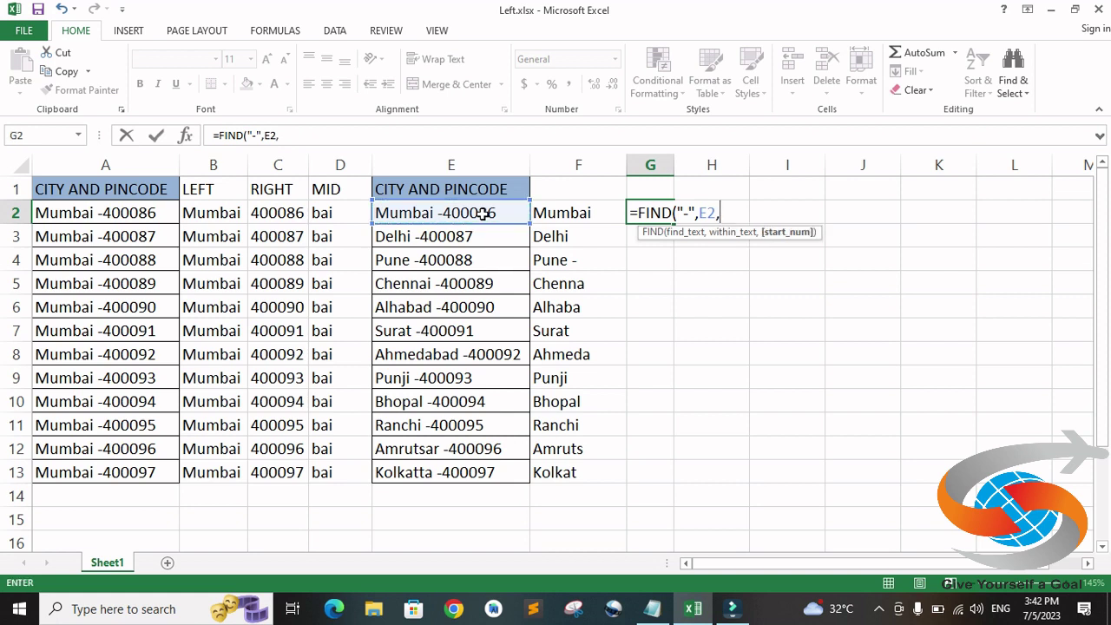
{"action": "type", "text": "1"}
{"action": "key", "text": "Return"}
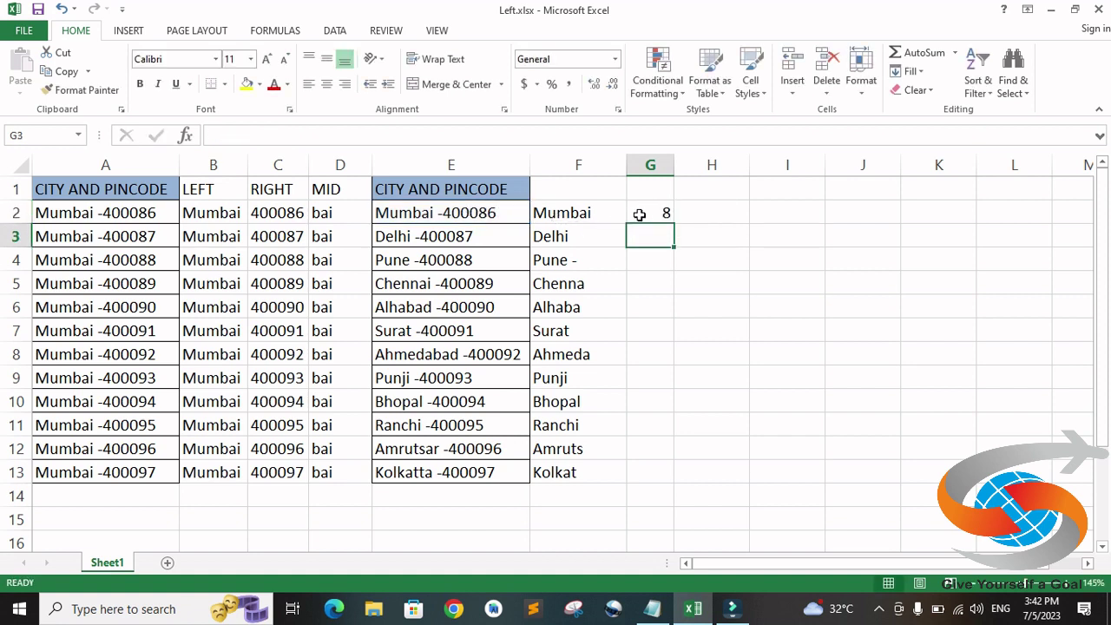
{"action": "left_click", "coordinate": [642, 215]}
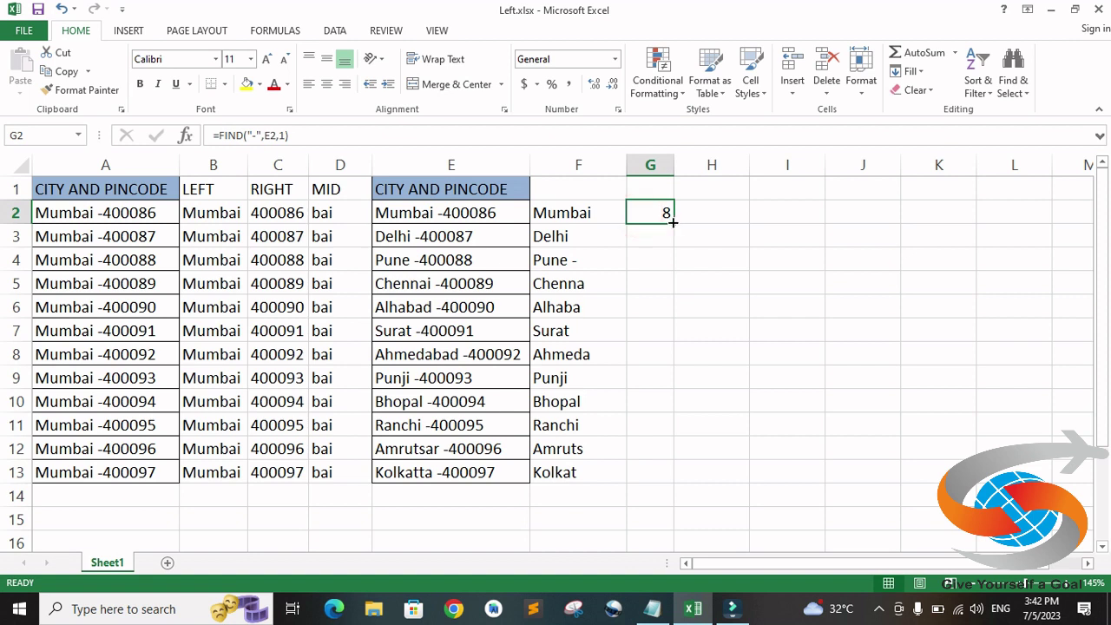
Fill the FIND formula down to G13 and reopen G2's formula for editing
{"action": "double_click", "coordinate": [673, 223]}
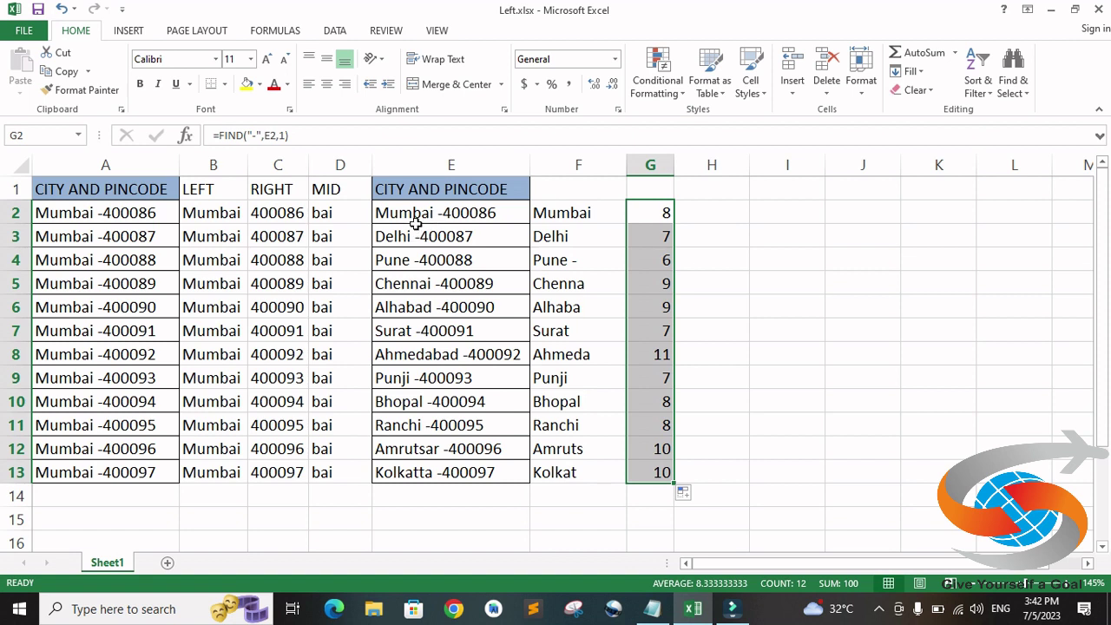
{"action": "double_click", "coordinate": [651, 214]}
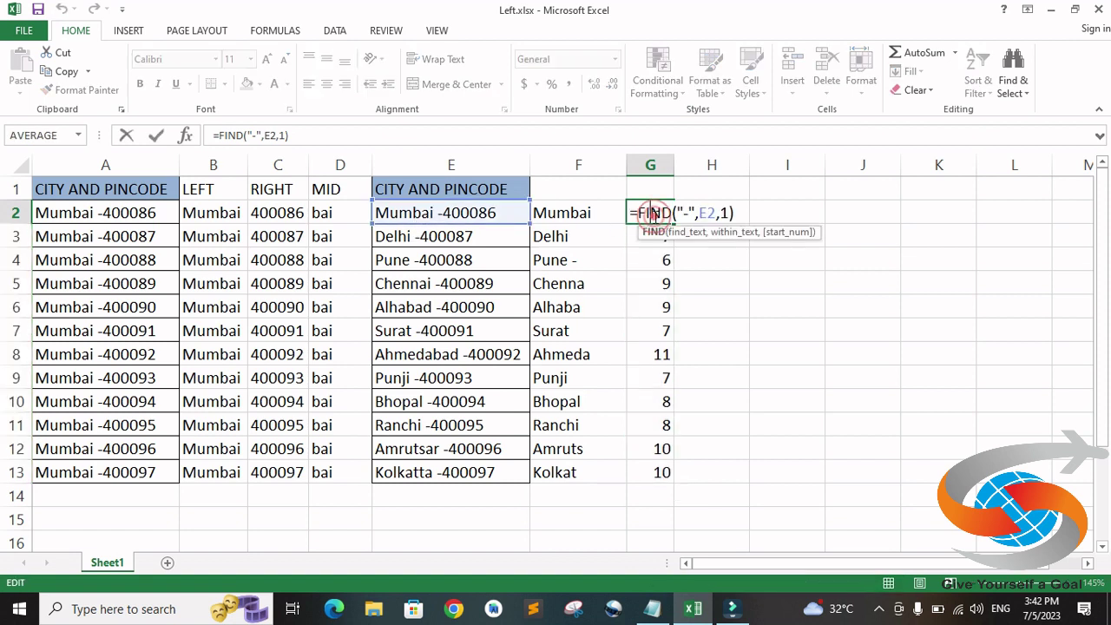
Append -1 to G2's FIND formula and fill it down to G13, giving 7, 6, 5, 8…
{"action": "left_click", "coordinate": [733, 212]}
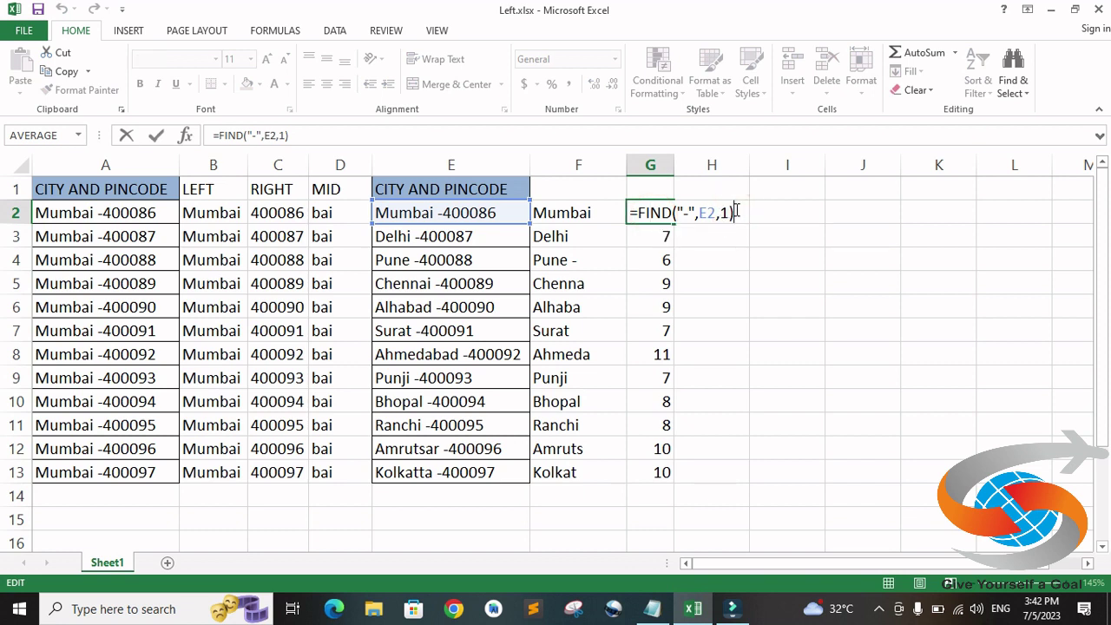
{"action": "type", "text": "-1"}
{"action": "key", "text": "Return"}
{"action": "left_click", "coordinate": [642, 212]}
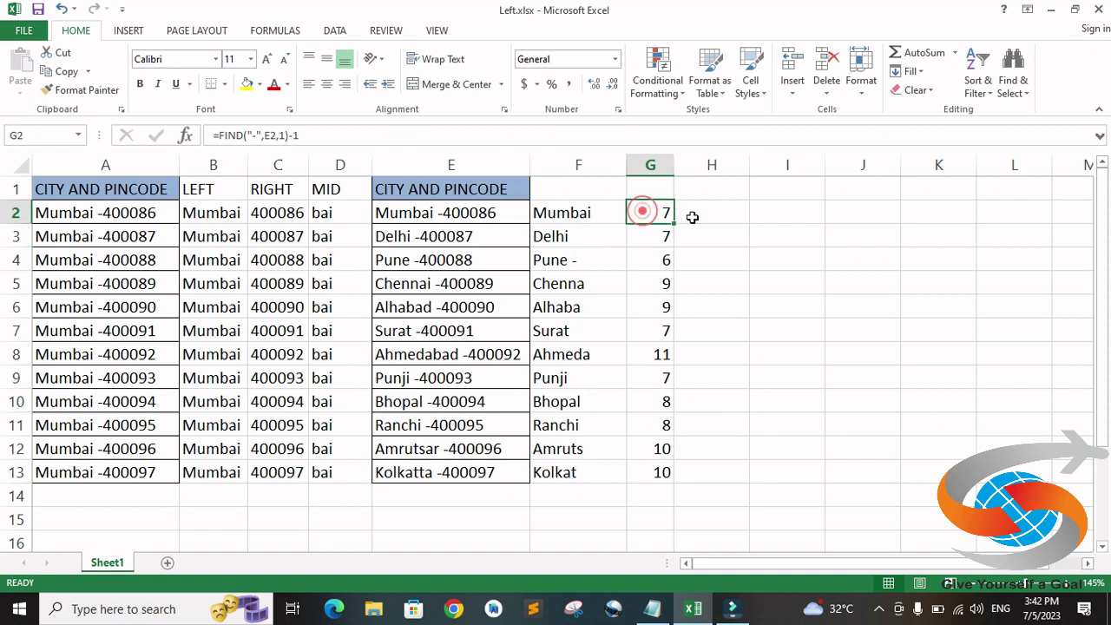
{"action": "double_click", "coordinate": [673, 223]}
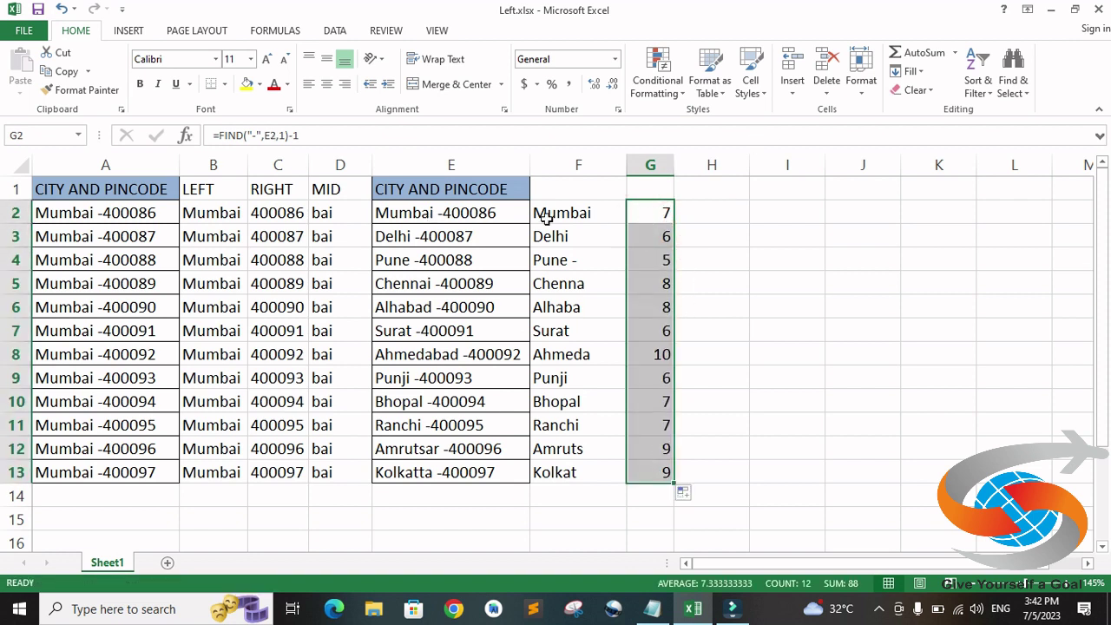
{"action": "left_click", "coordinate": [419, 216]}
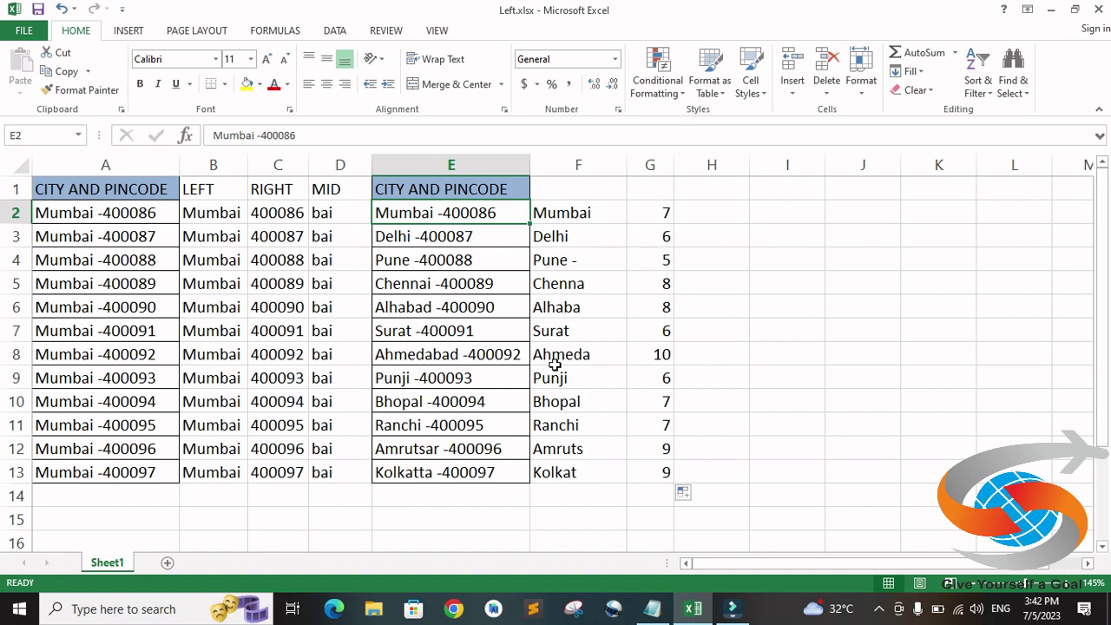
{"action": "left_click", "coordinate": [651, 214]}
{"action": "double_click", "coordinate": [650, 215]}
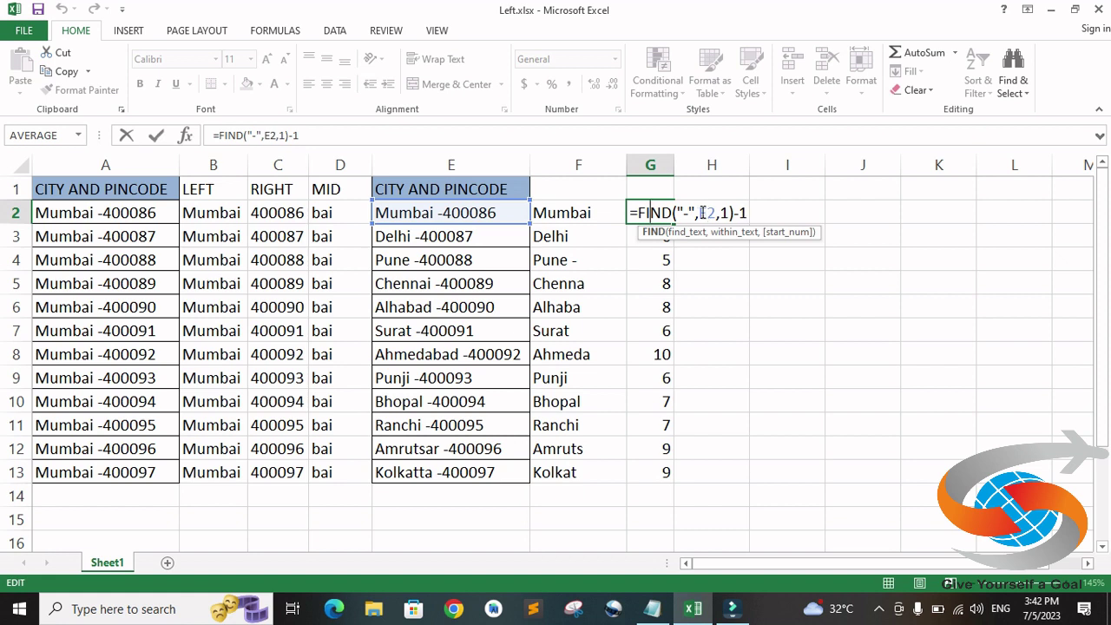
{"action": "key", "text": "Escape"}
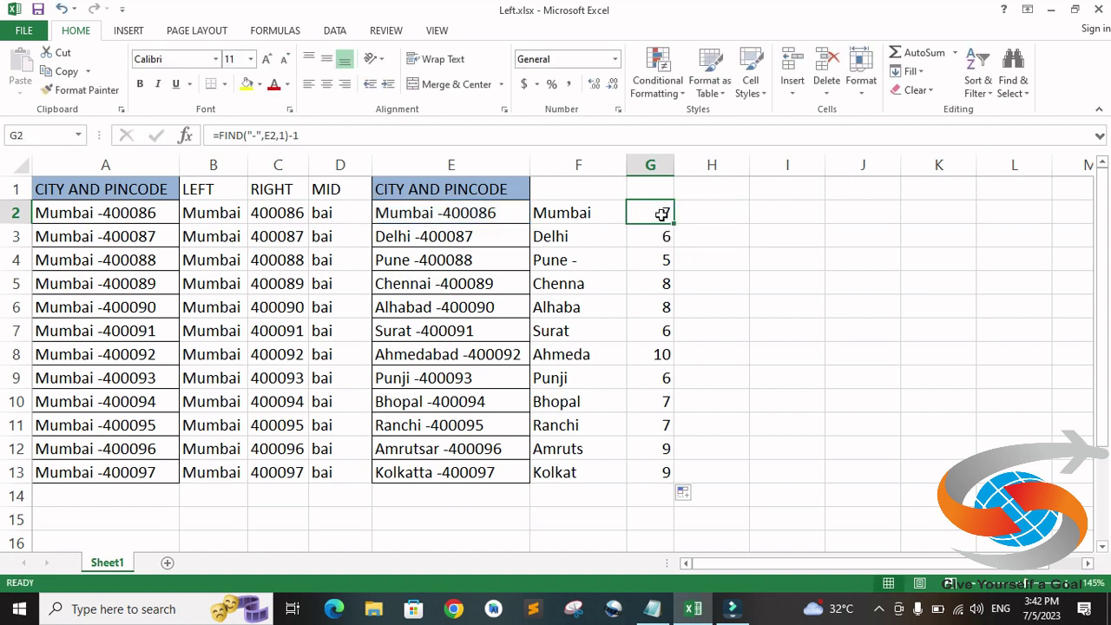
{"action": "double_click", "coordinate": [661, 215]}
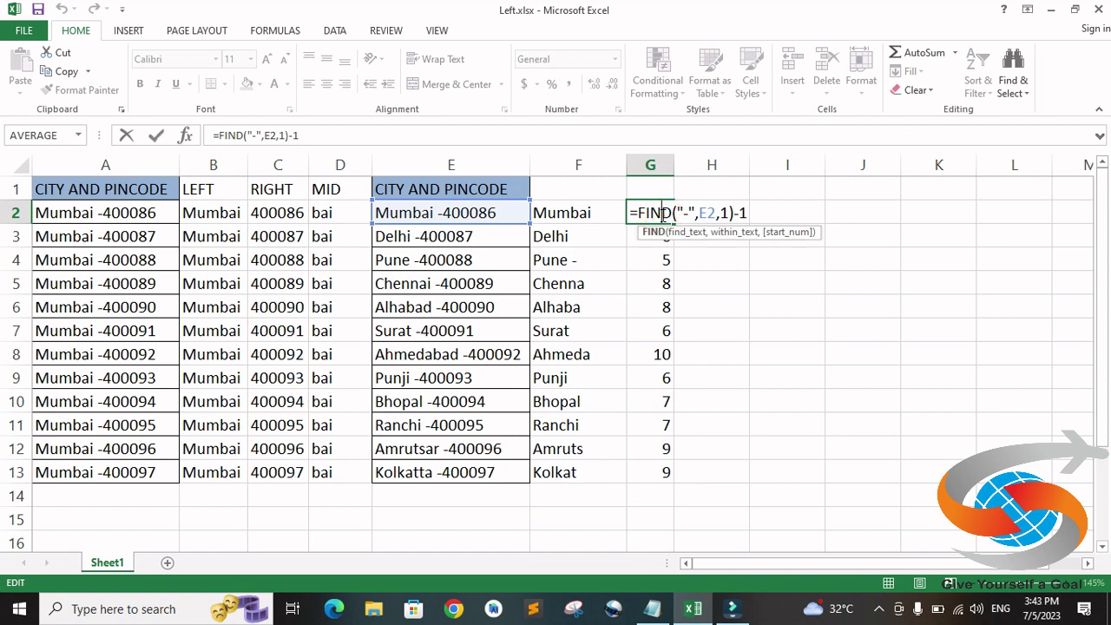
{"action": "key", "text": "Escape"}
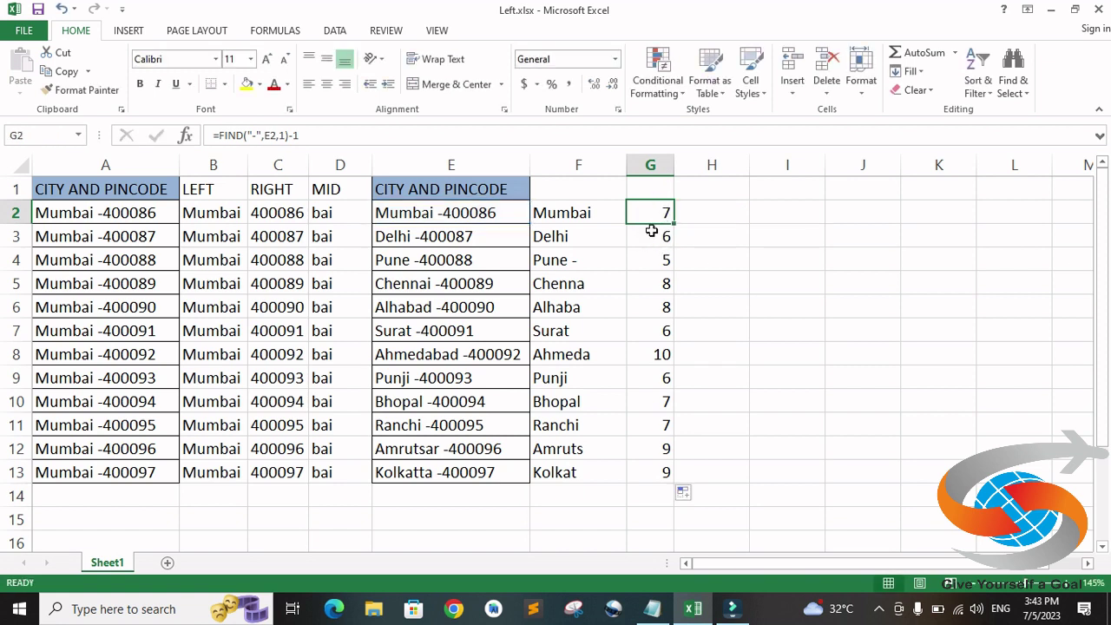
{"action": "double_click", "coordinate": [646, 216]}
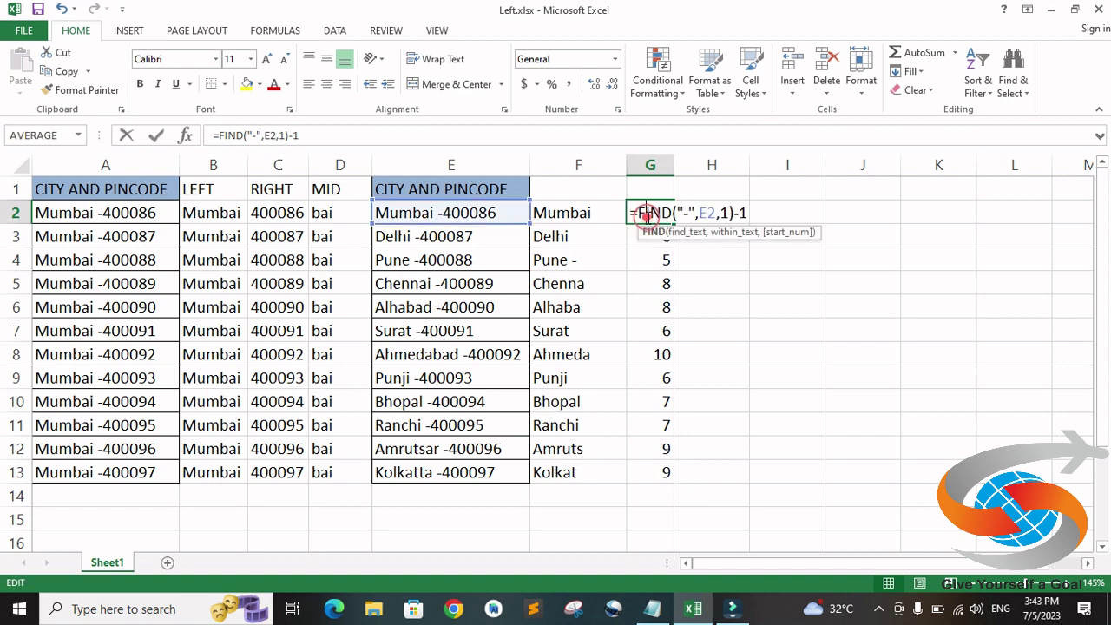
{"action": "key", "text": "Escape"}
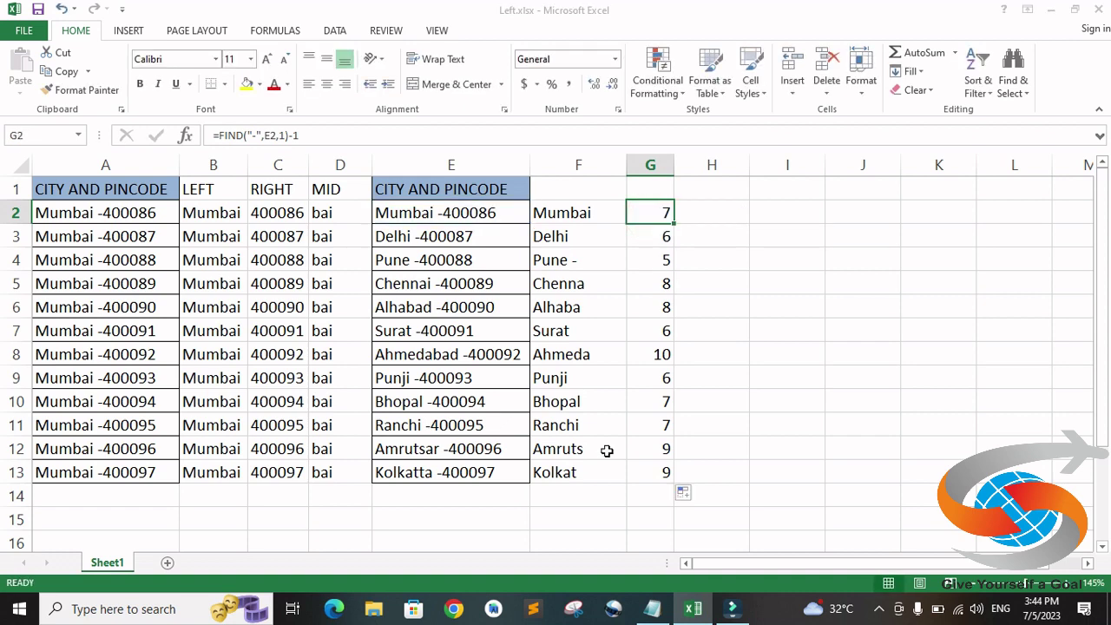
{"action": "double_click", "coordinate": [648, 214]}
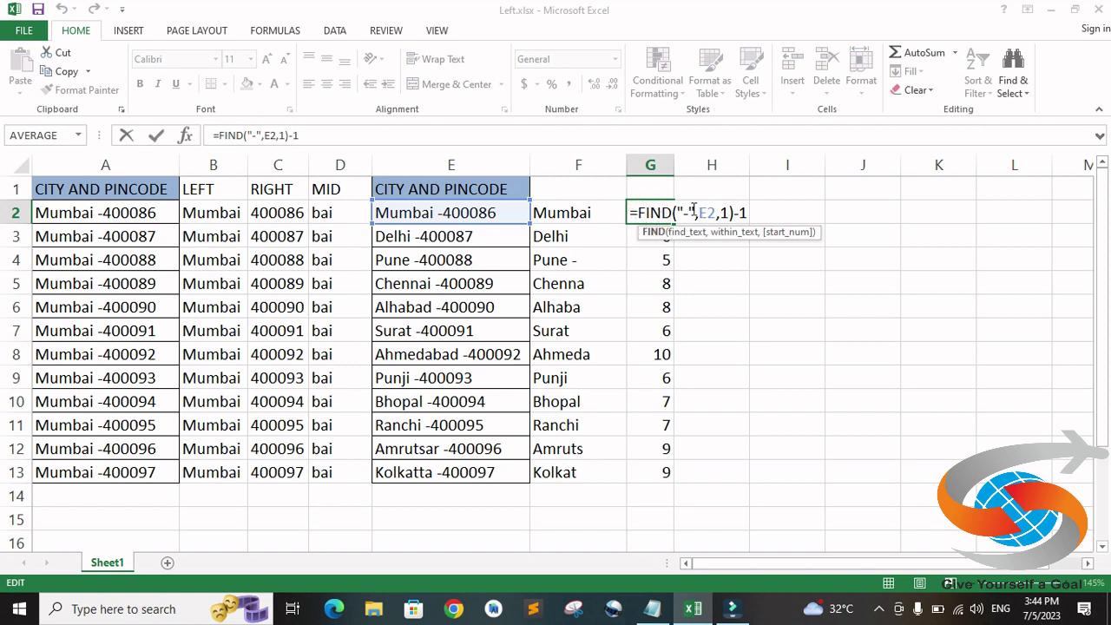
Change G2's FIND search text from the hyphen to a space and fill down, giving 6, 5, 4, 7…
{"action": "left_click", "coordinate": [689, 211]}
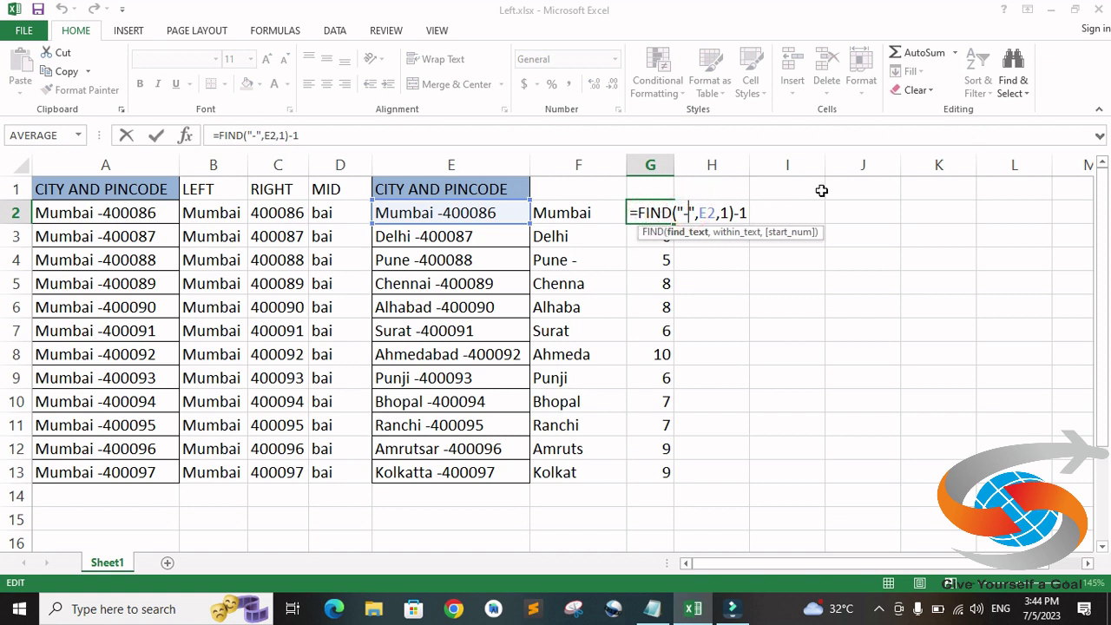
{"action": "key", "text": "BackSpace"}
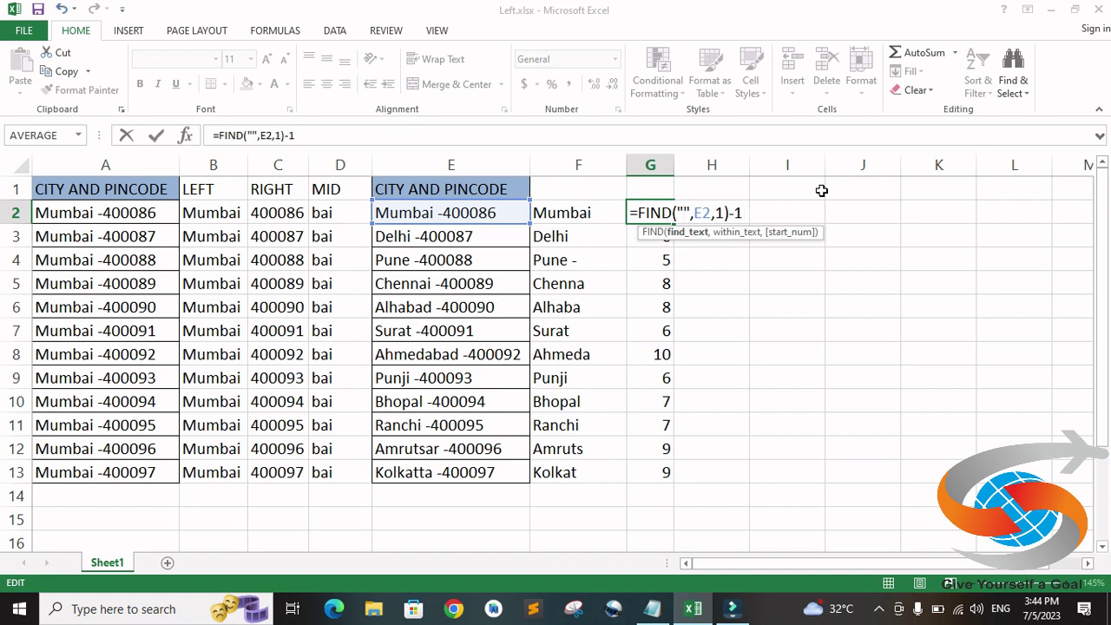
{"action": "key", "text": "Return"}
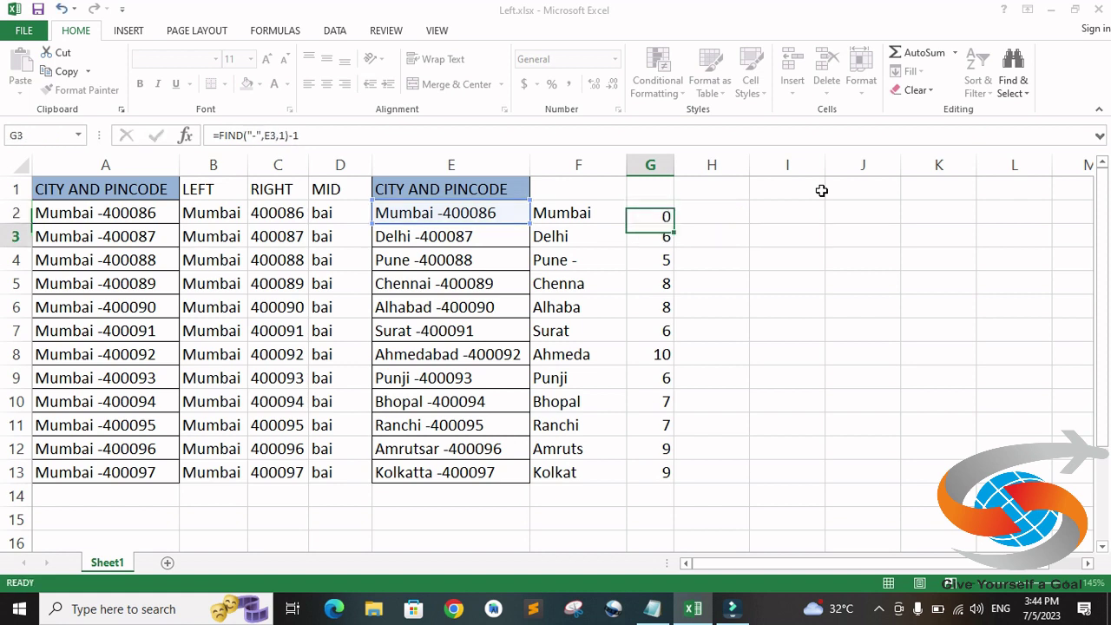
{"action": "left_click", "coordinate": [649, 213]}
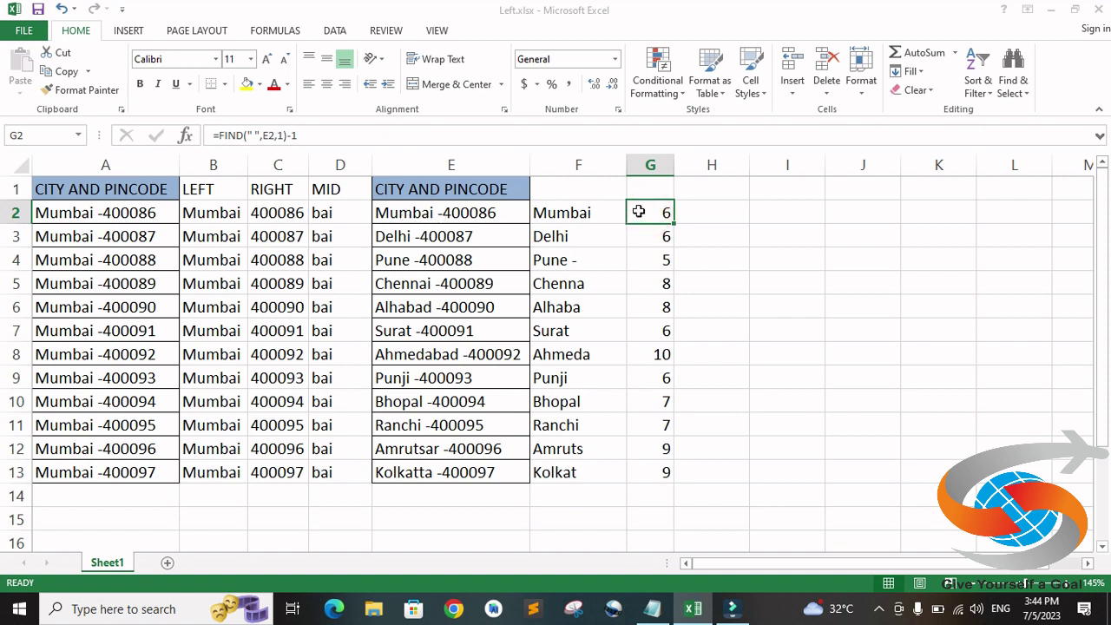
{"action": "double_click", "coordinate": [673, 223]}
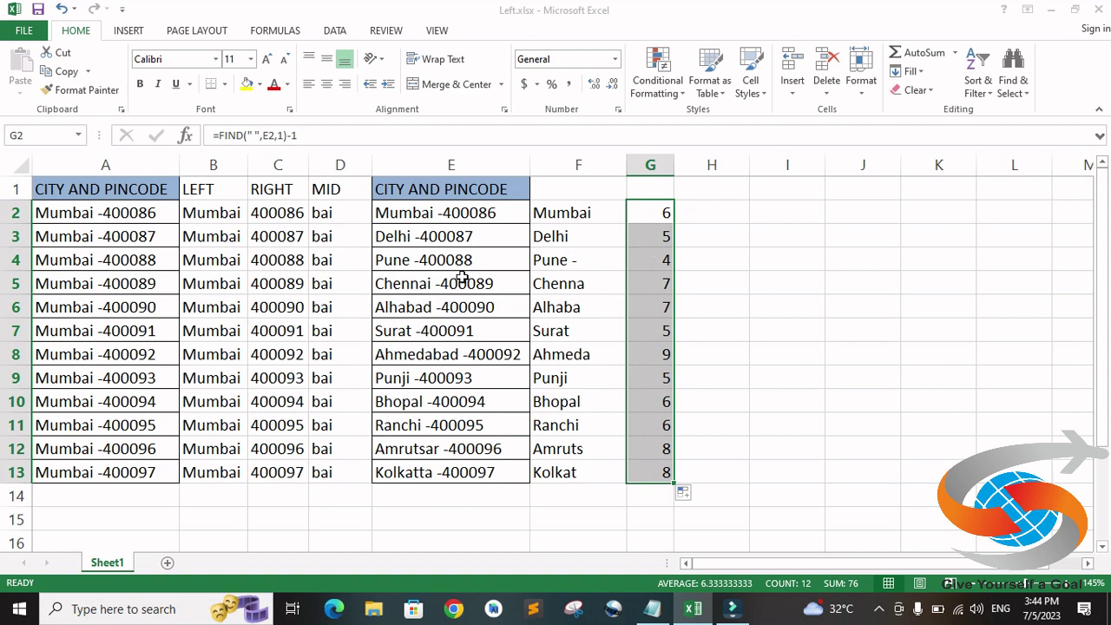
{"action": "left_click", "coordinate": [403, 243]}
{"action": "left_click", "coordinate": [395, 260]}
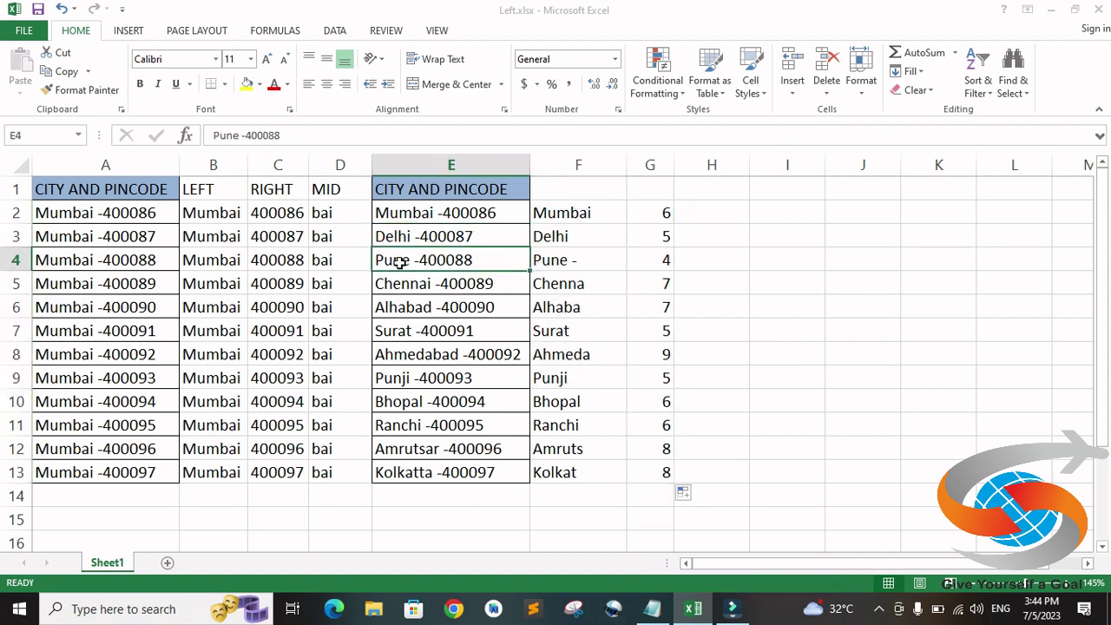
{"action": "left_click", "coordinate": [397, 291]}
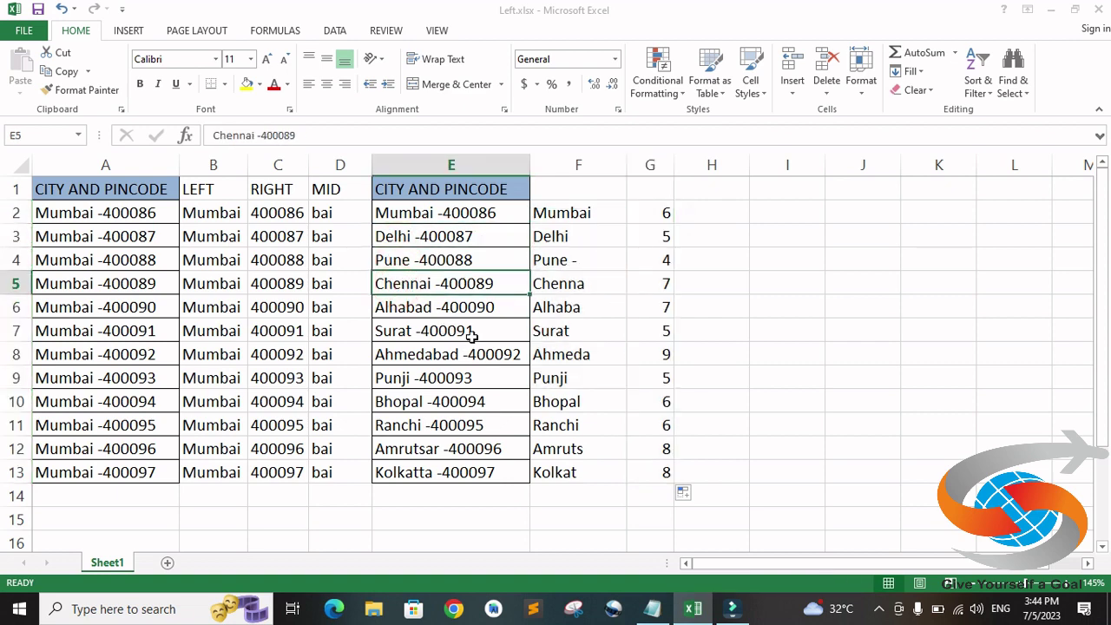
{"action": "left_click", "coordinate": [446, 356]}
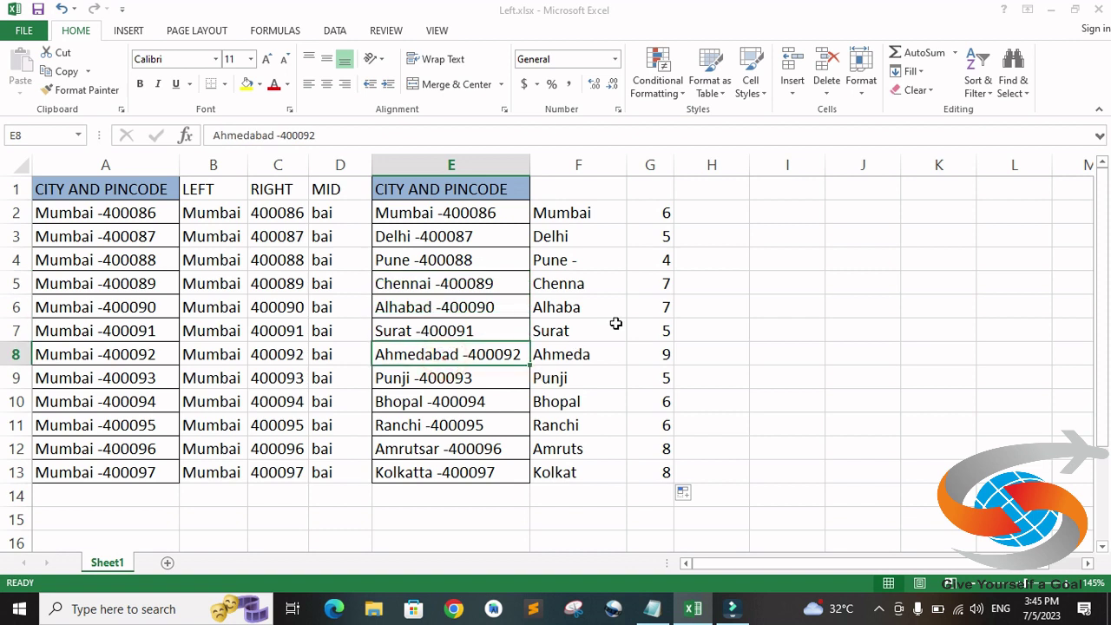
{"action": "left_click", "coordinate": [651, 212]}
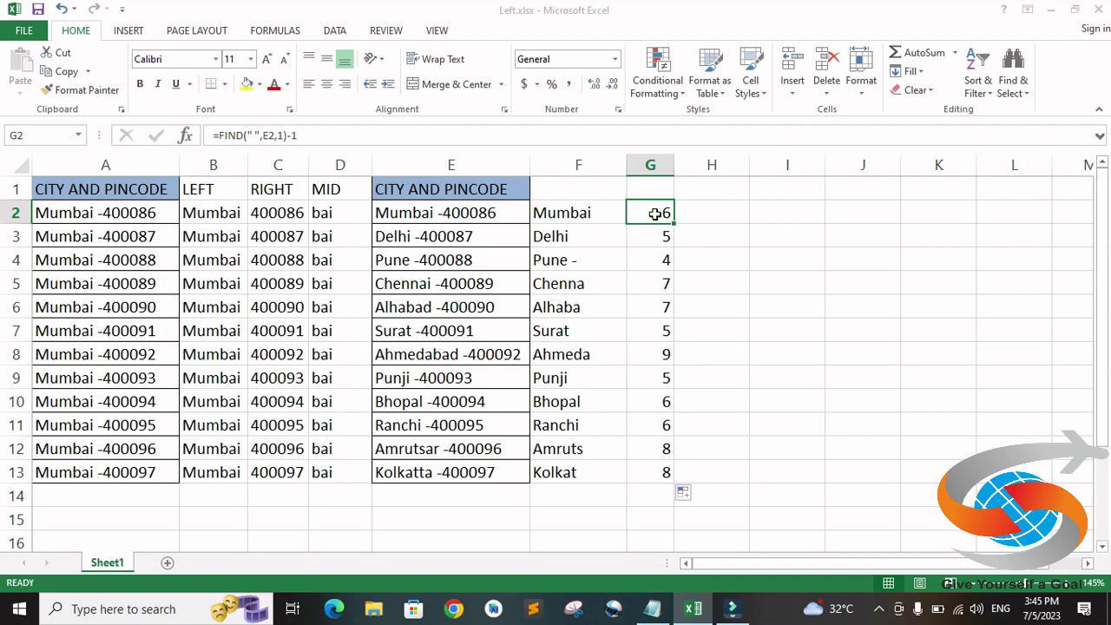
{"action": "double_click", "coordinate": [654, 214]}
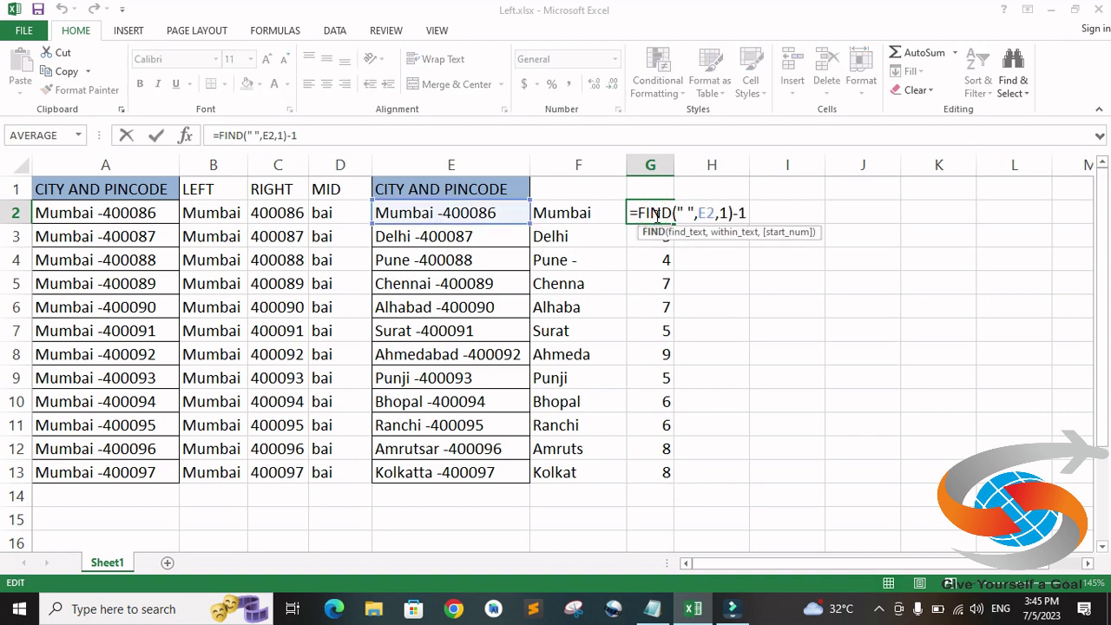
Erase the FIND formula from G2 so the cell is ready for a new formula
{"action": "key", "text": "Escape"}
{"action": "key", "text": "ctrl+shift+Down"}
{"action": "left_click", "coordinate": [657, 211]}
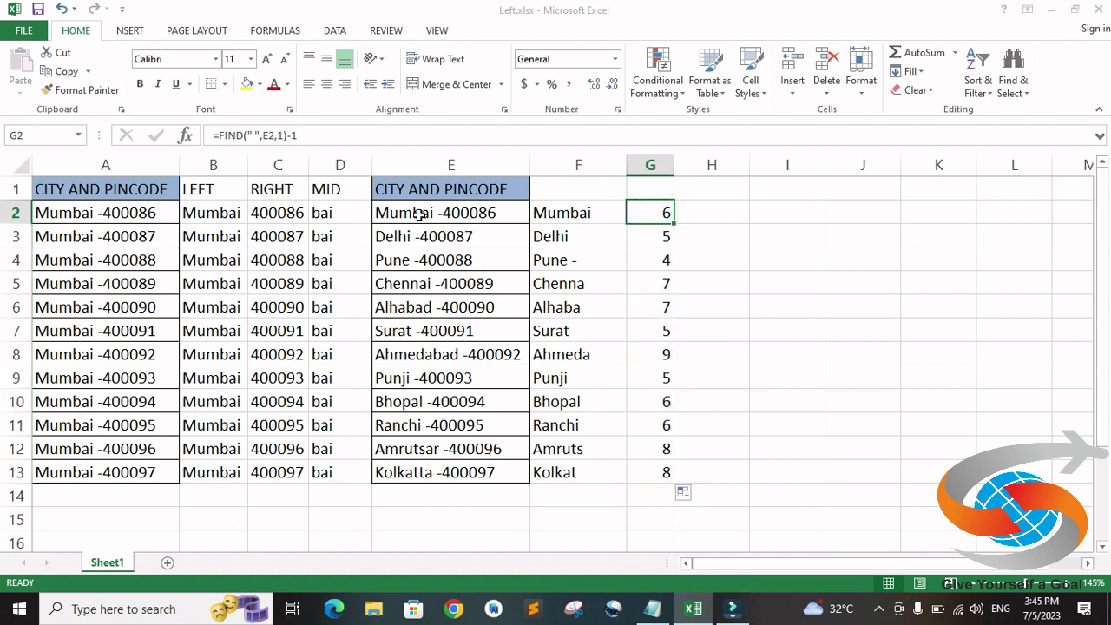
{"action": "double_click", "coordinate": [653, 214]}
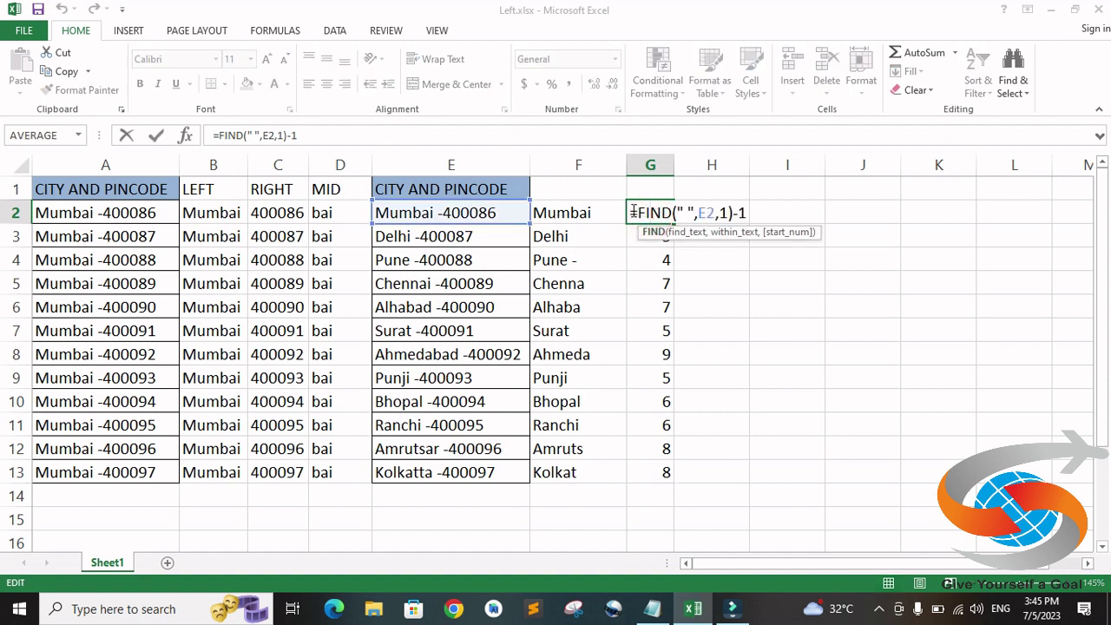
{"action": "left_click_drag", "start_coordinate": [631, 211], "coordinate": [780, 207]}
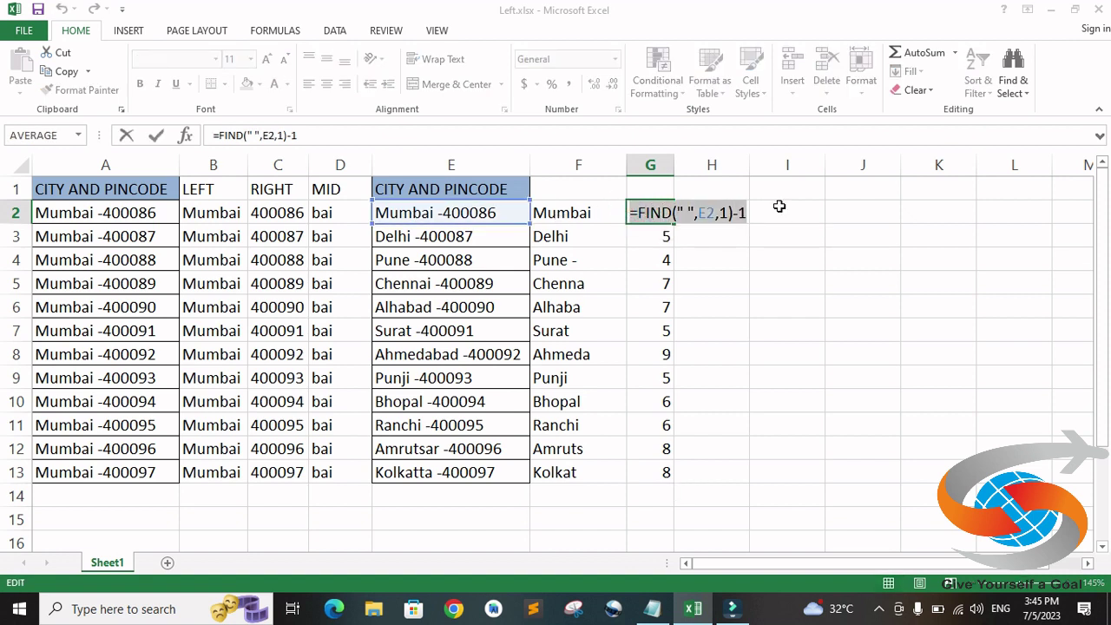
{"action": "key", "text": "BackSpace"}
Enter =LEFT(E2,FIND(" ",E2,1)-1) in G2 to extract the city name Mumbai
{"action": "type", "text": "="}
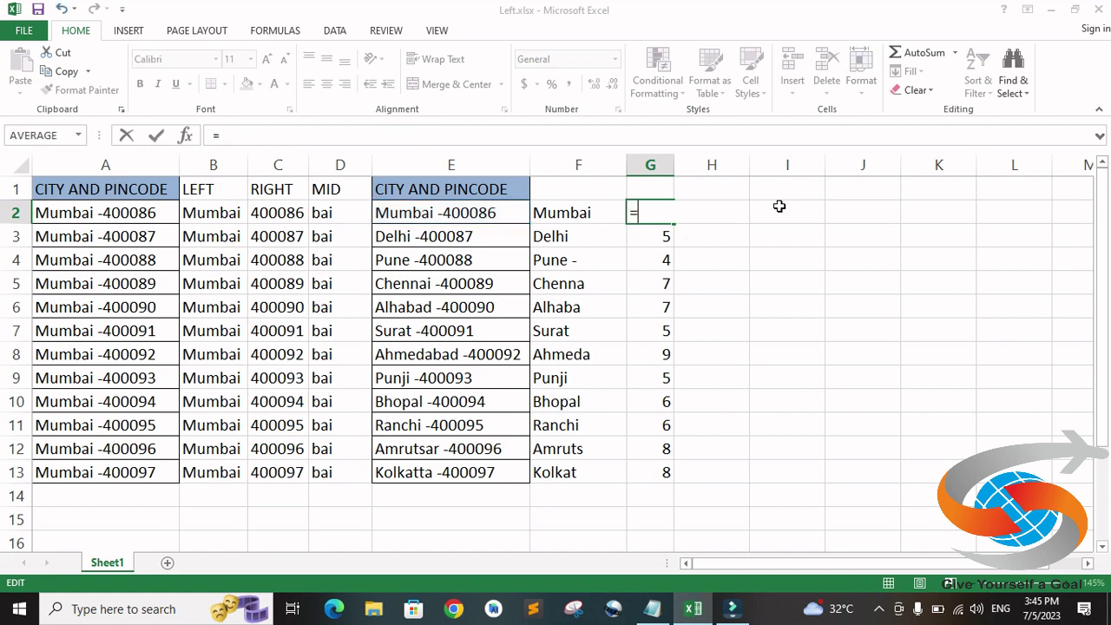
{"action": "type", "text": "lef"}
{"action": "key", "text": "Tab"}
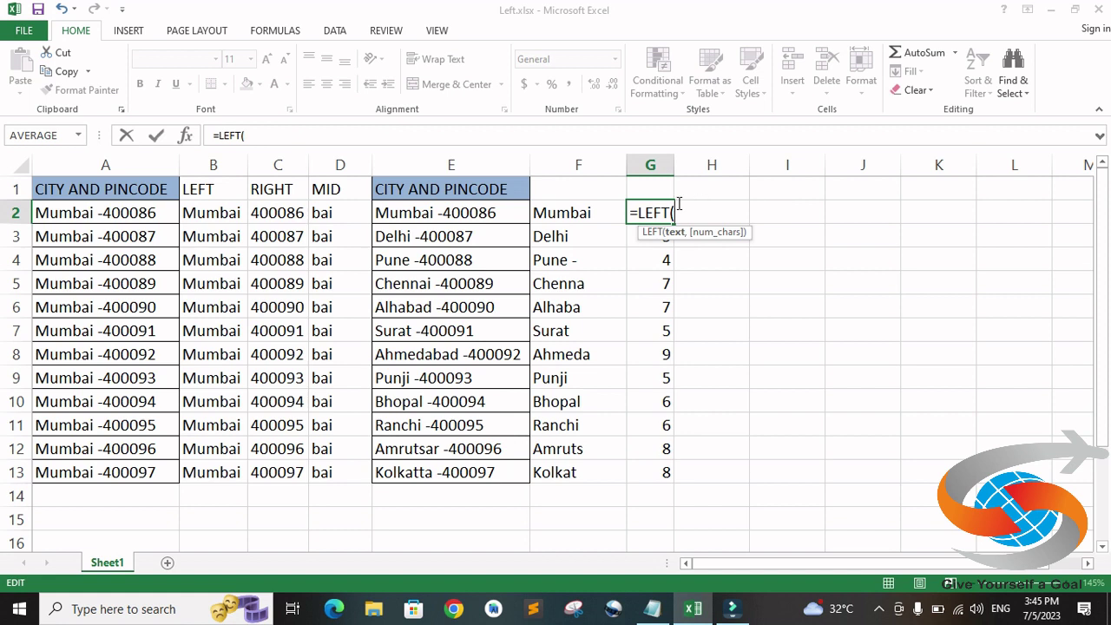
{"action": "left_click", "coordinate": [499, 213]}
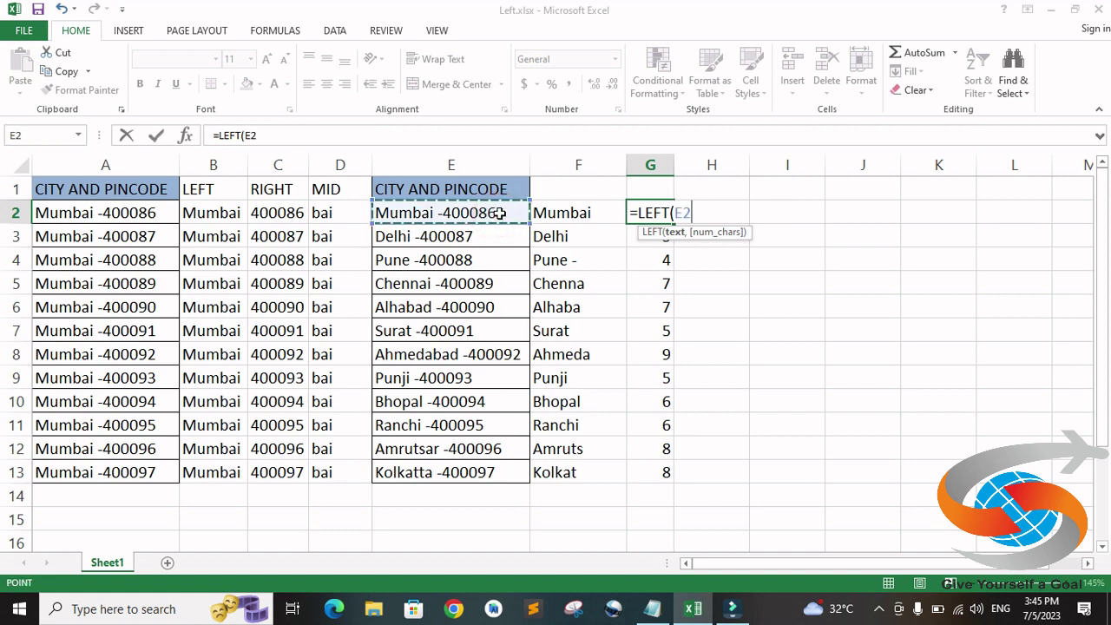
{"action": "type", "text": ","}
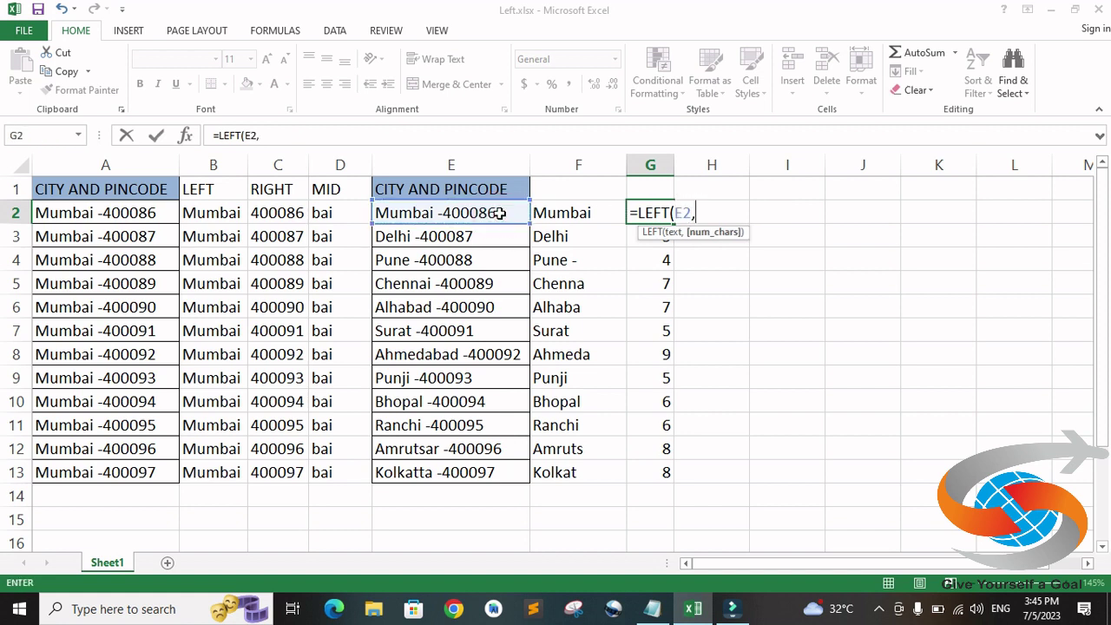
{"action": "type", "text": "find"}
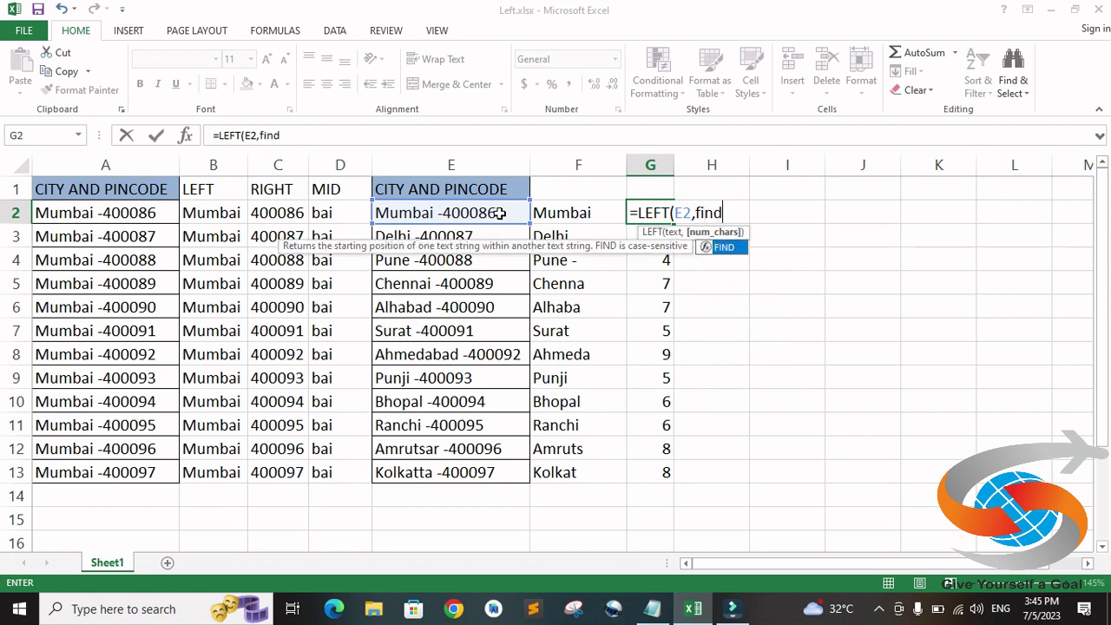
{"action": "key", "text": "Tab"}
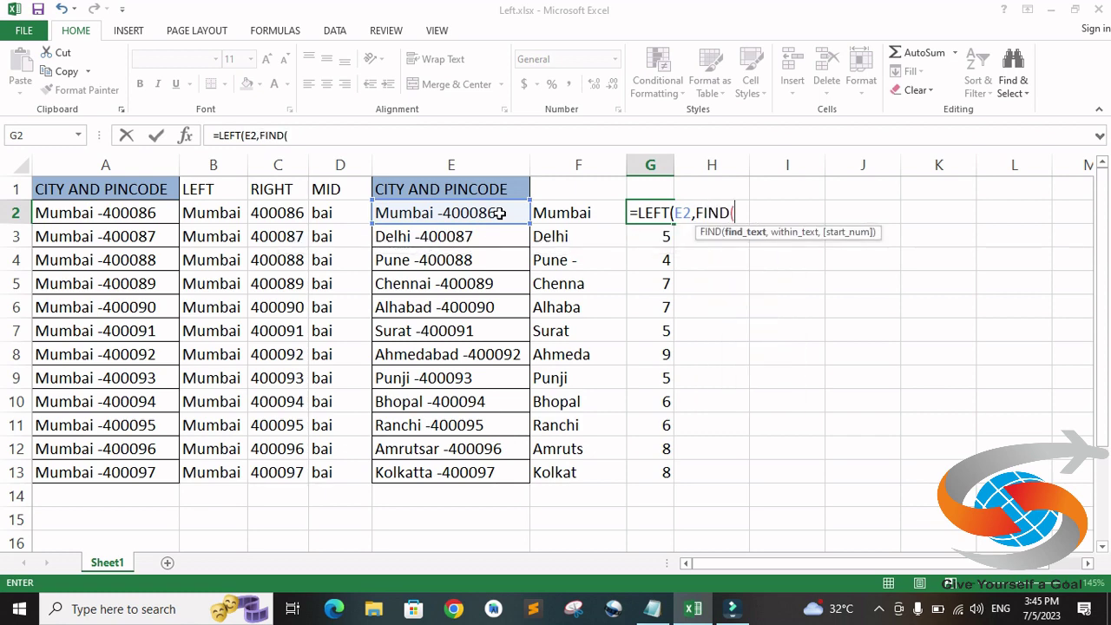
{"action": "type", "text": "\""}
{"action": "type", "text": ","}
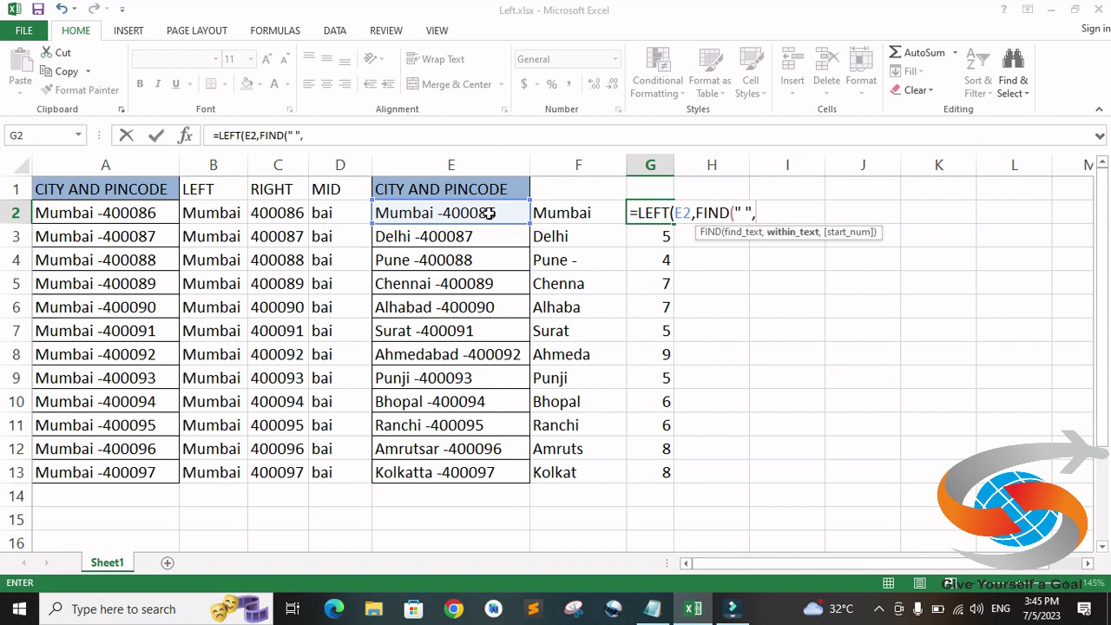
{"action": "left_click", "coordinate": [489, 212]}
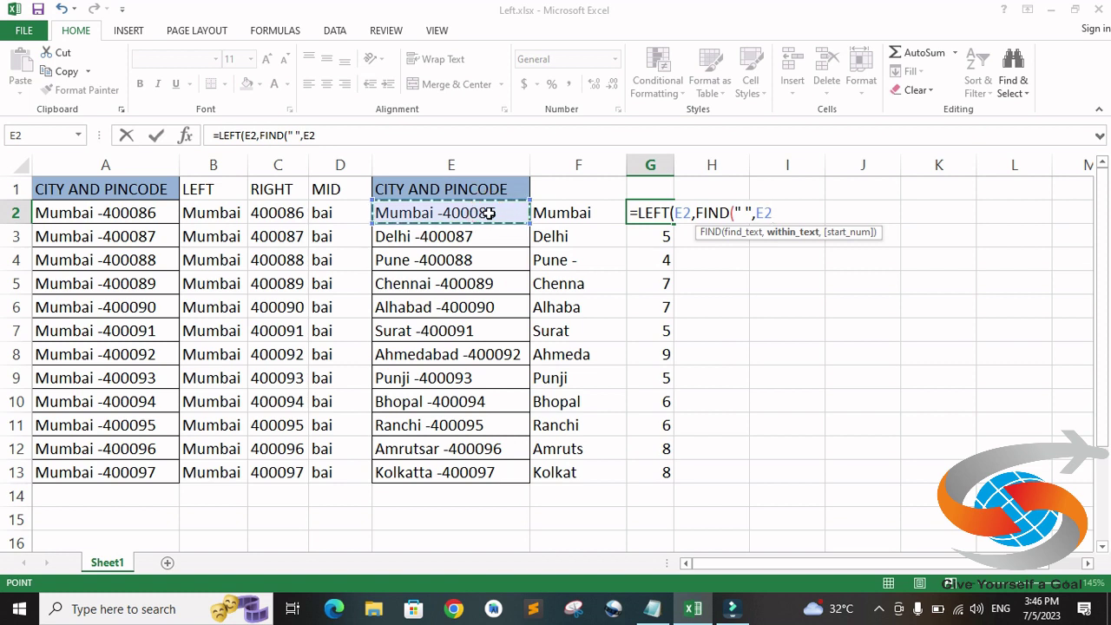
{"action": "type", "text": ",1"}
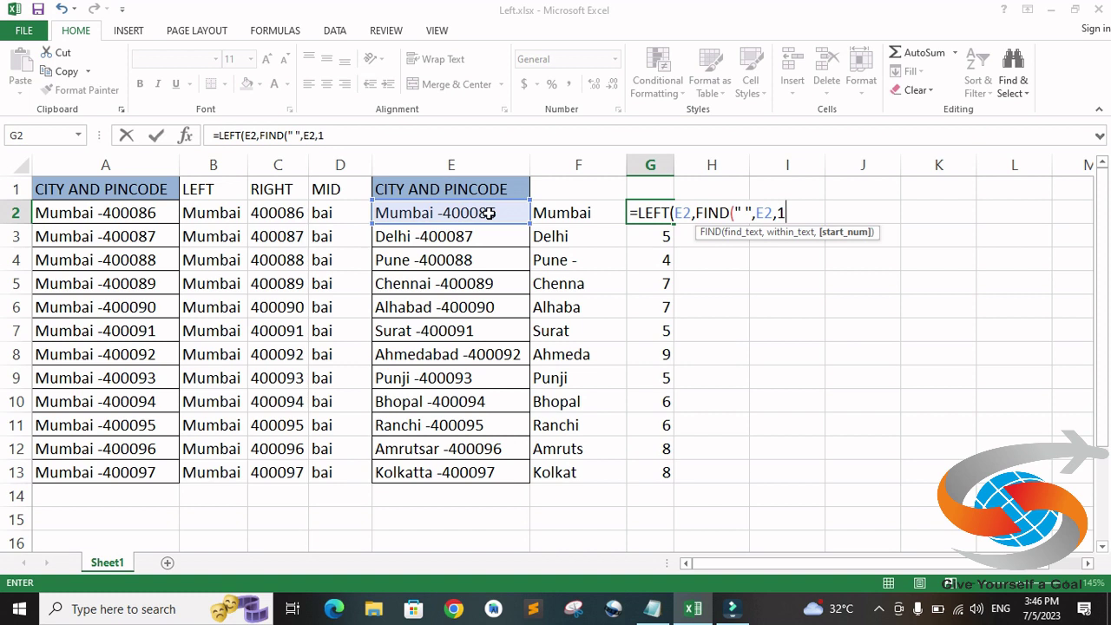
{"action": "type", "text": ")"}
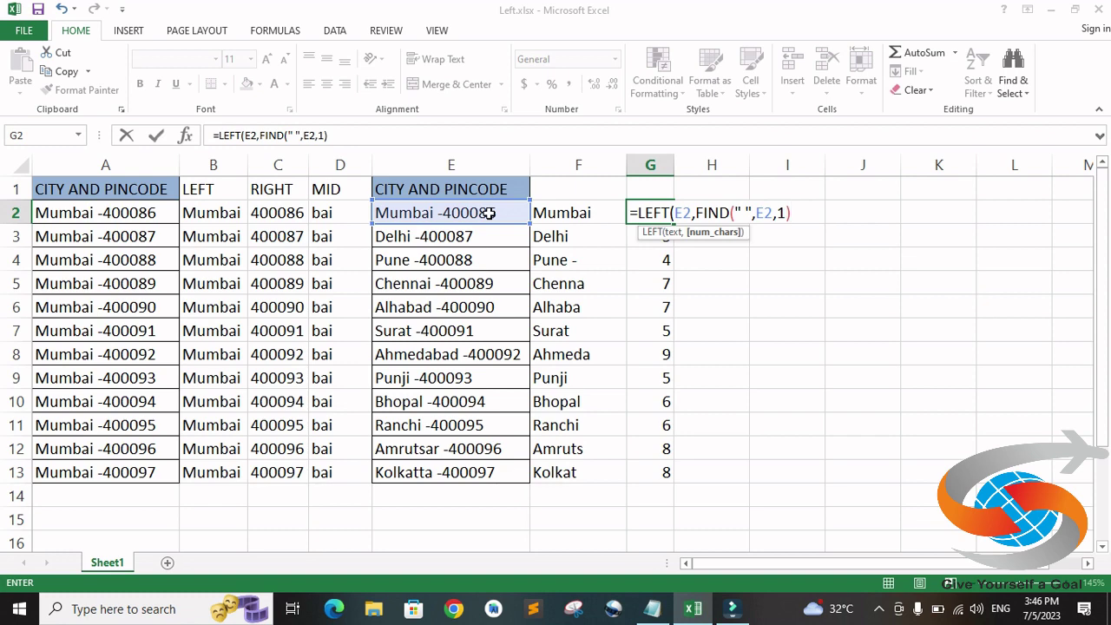
{"action": "type", "text": "-1"}
{"action": "key", "text": "Return"}
{"action": "key", "text": "Return"}
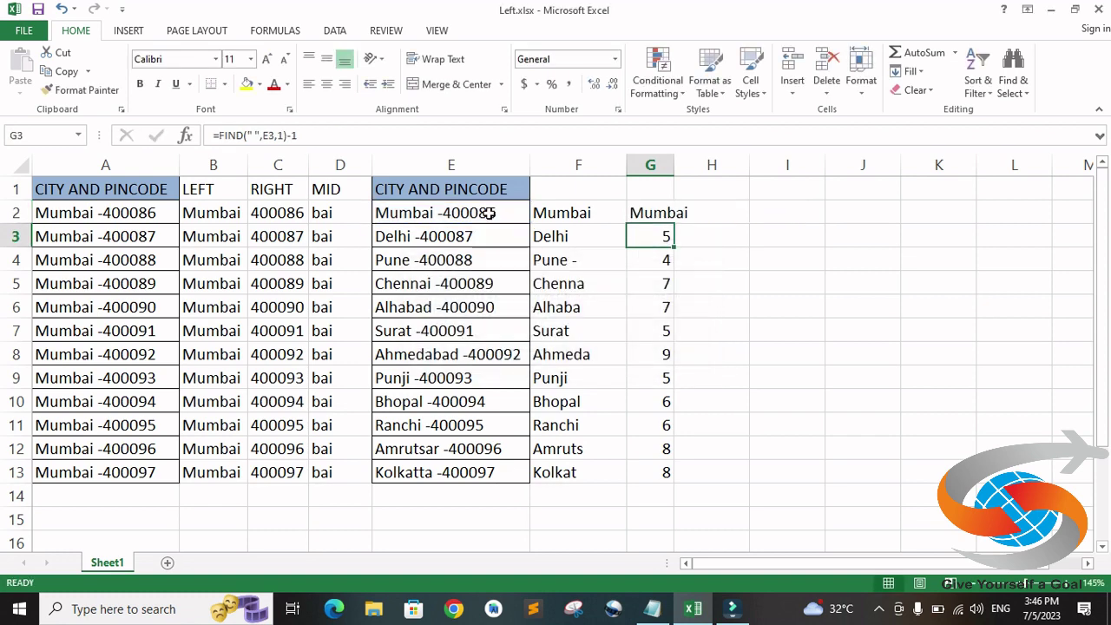
Fill G2's city formula down to G13 and autofit column G to fit Ahmedabad
{"action": "double_click", "coordinate": [674, 160]}
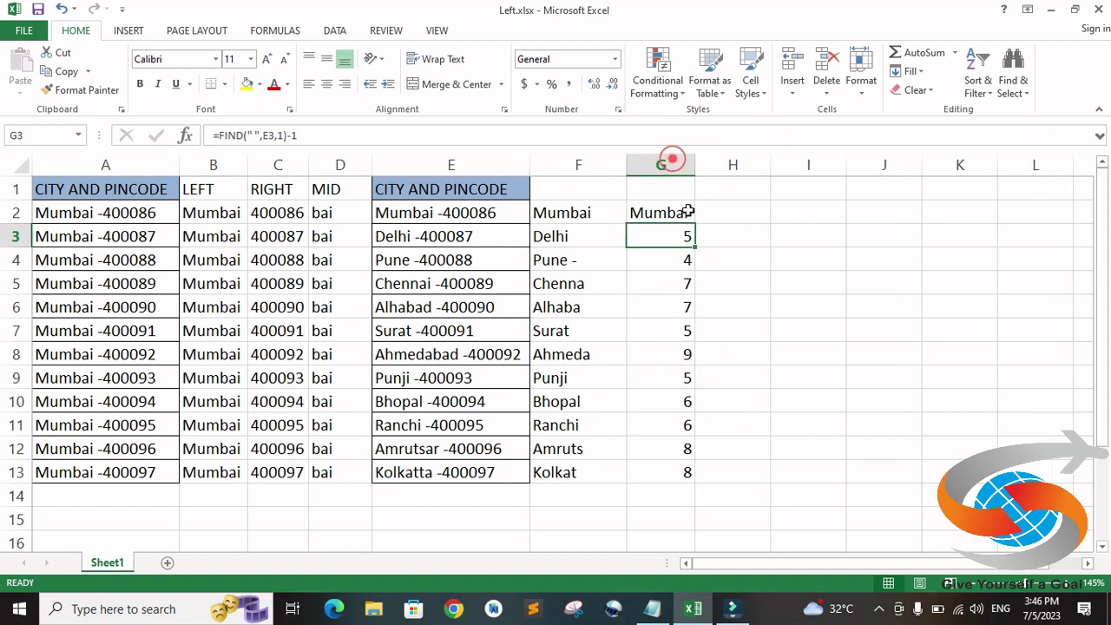
{"action": "left_click", "coordinate": [686, 212]}
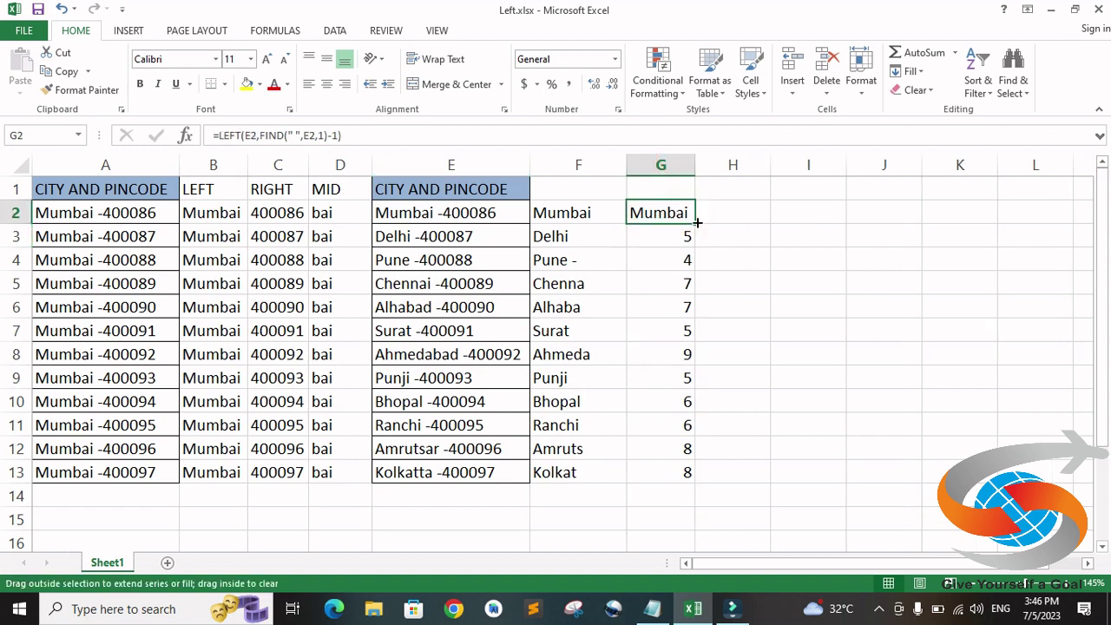
{"action": "double_click", "coordinate": [695, 222]}
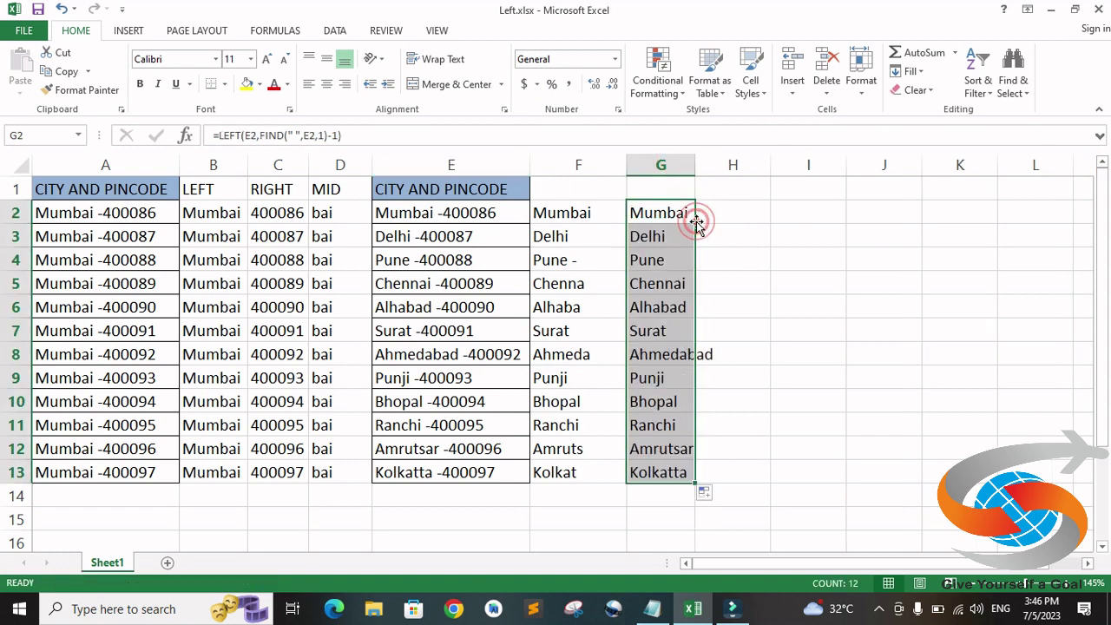
{"action": "double_click", "coordinate": [696, 164]}
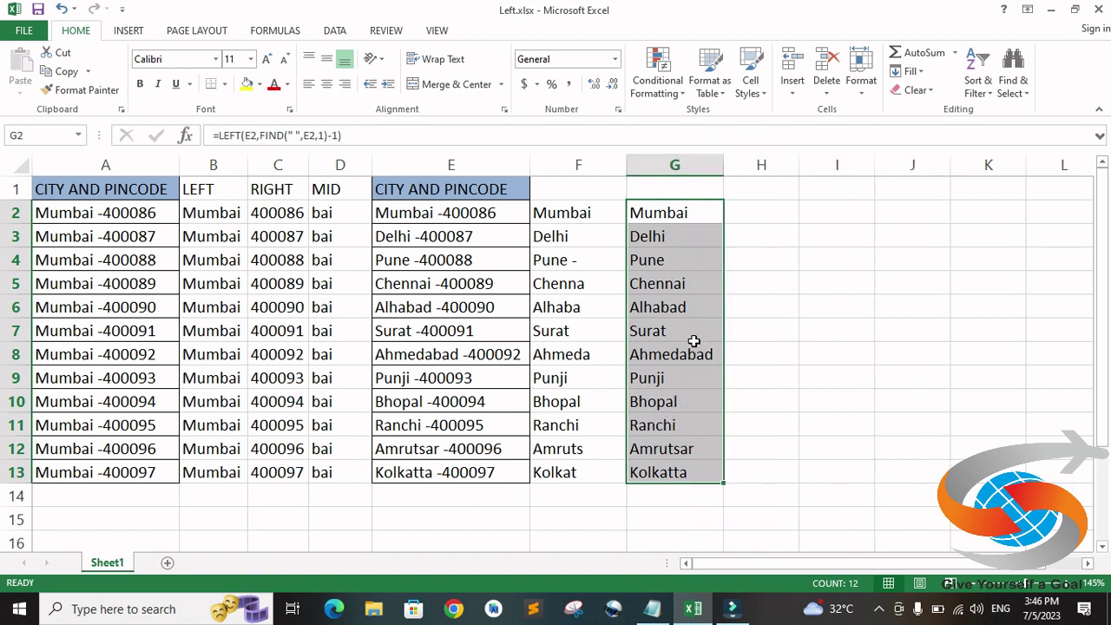
Review G2's formula without changing it, then return to the worksheet at H2
{"action": "double_click", "coordinate": [692, 216]}
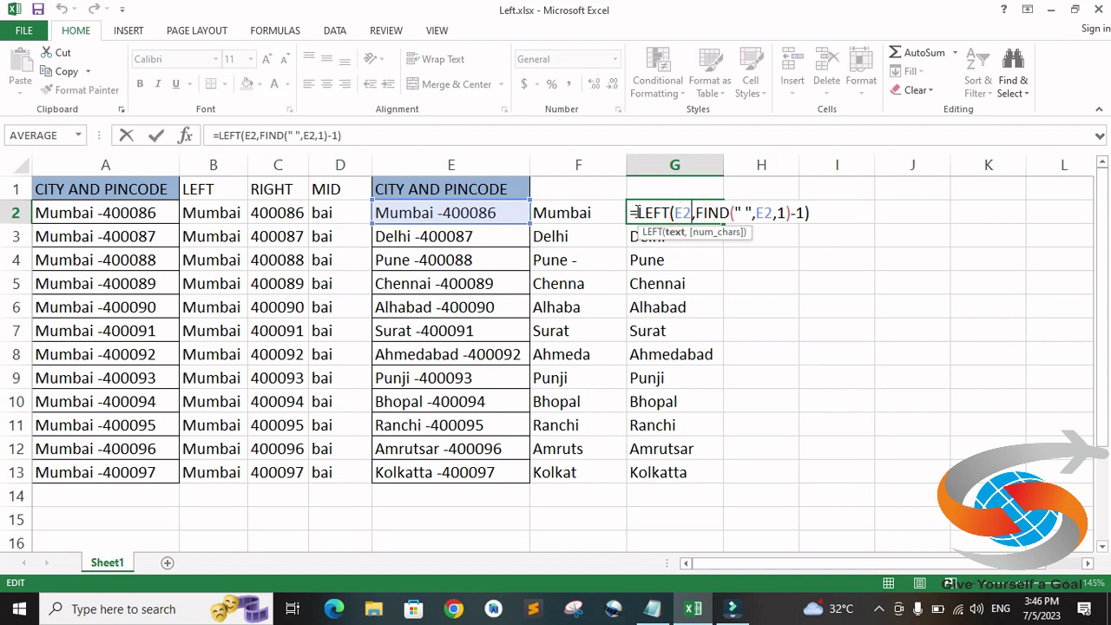
{"action": "left_click_drag", "start_coordinate": [636, 213], "coordinate": [819, 214]}
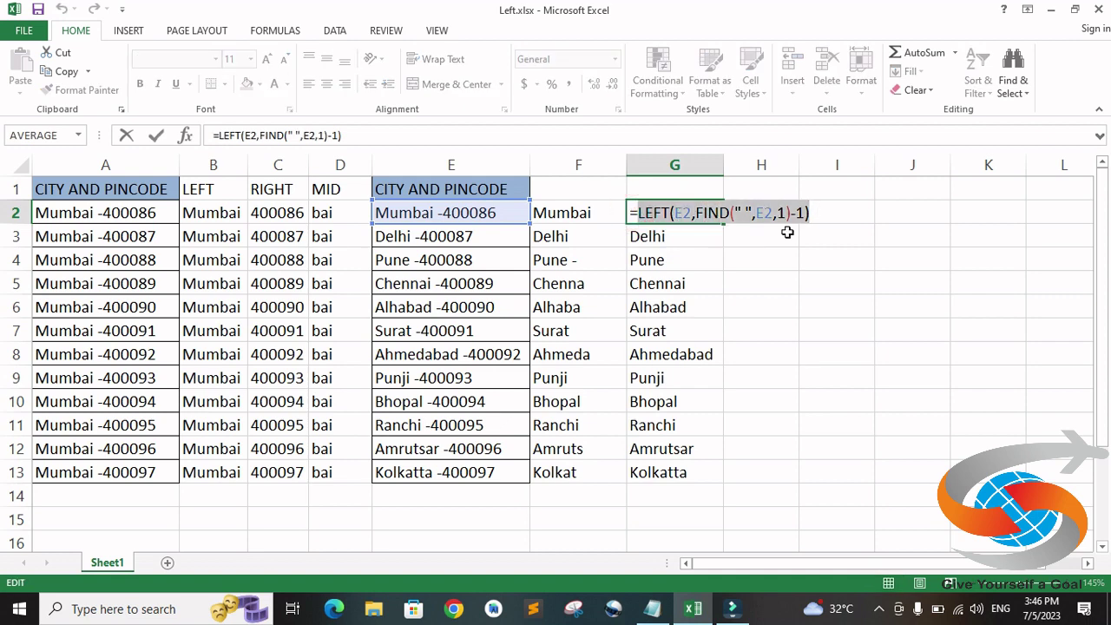
{"action": "key", "text": "Escape"}
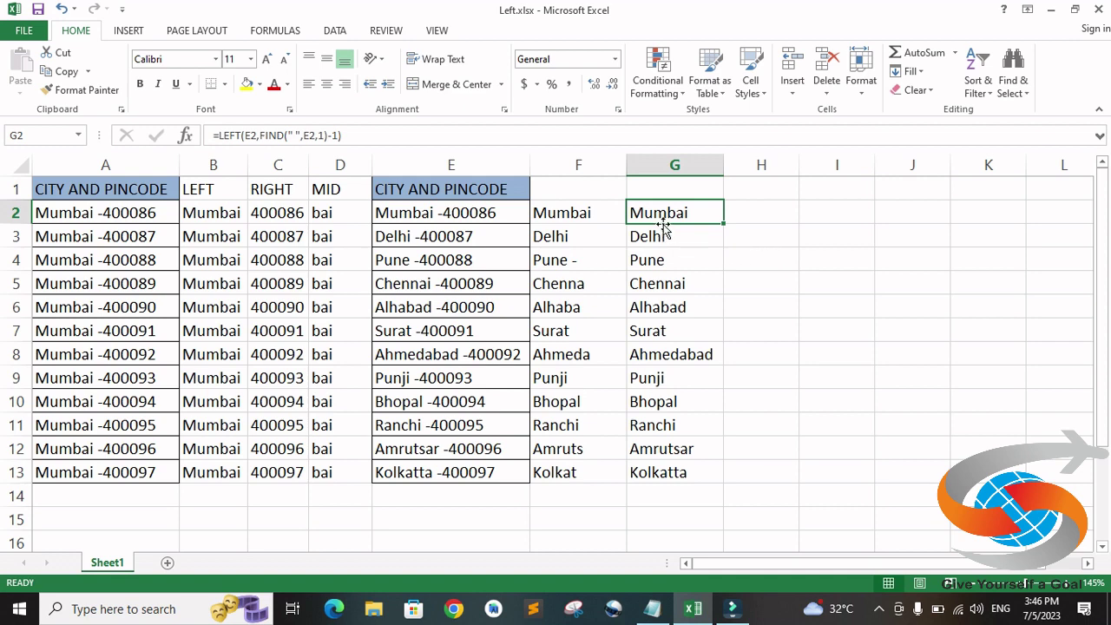
{"action": "left_click", "coordinate": [730, 611]}
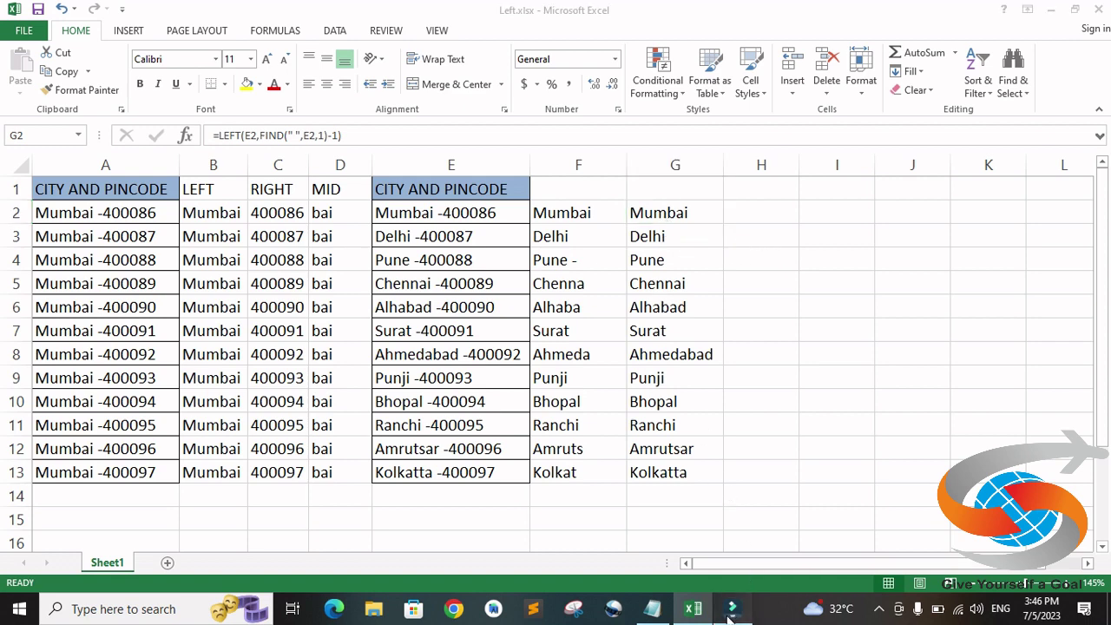
{"action": "left_click", "coordinate": [730, 612]}
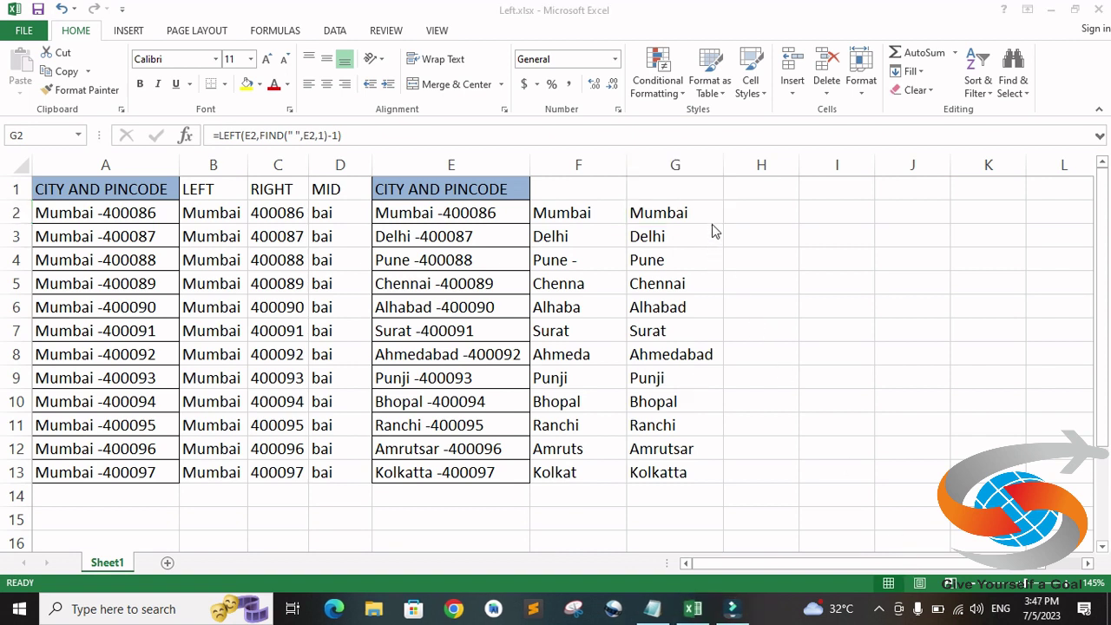
{"action": "left_click", "coordinate": [774, 213]}
{"action": "left_click", "coordinate": [838, 218]}
{"action": "left_click", "coordinate": [762, 218]}
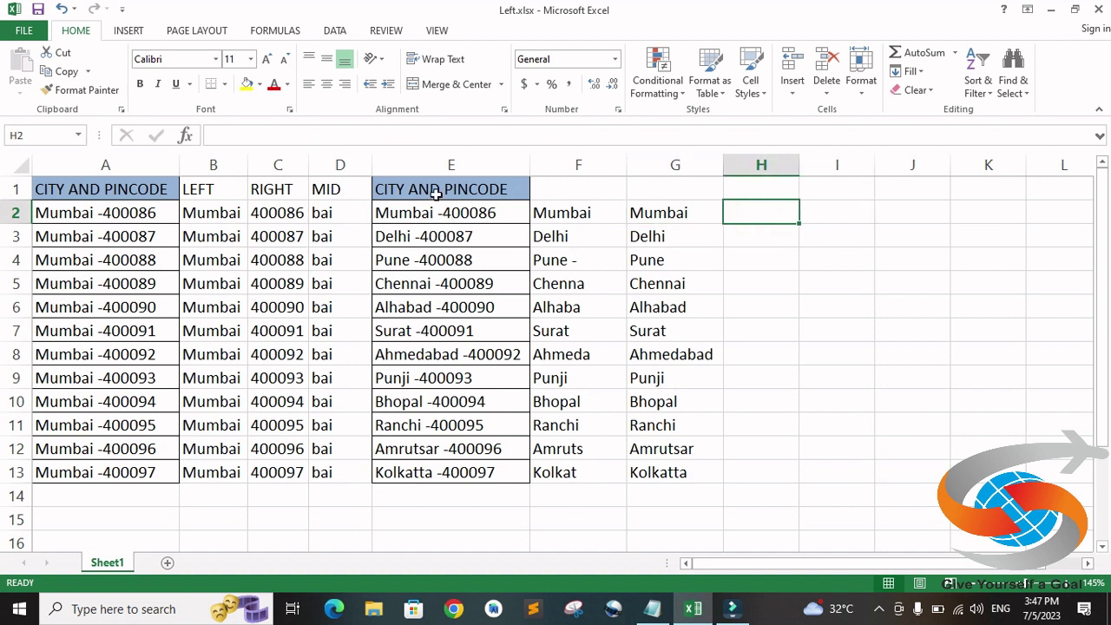
Copy the city-and-pincode list E1:E13 into H2:H14 and autofit column H
{"action": "left_click_drag", "start_coordinate": [438, 194], "coordinate": [468, 468]}
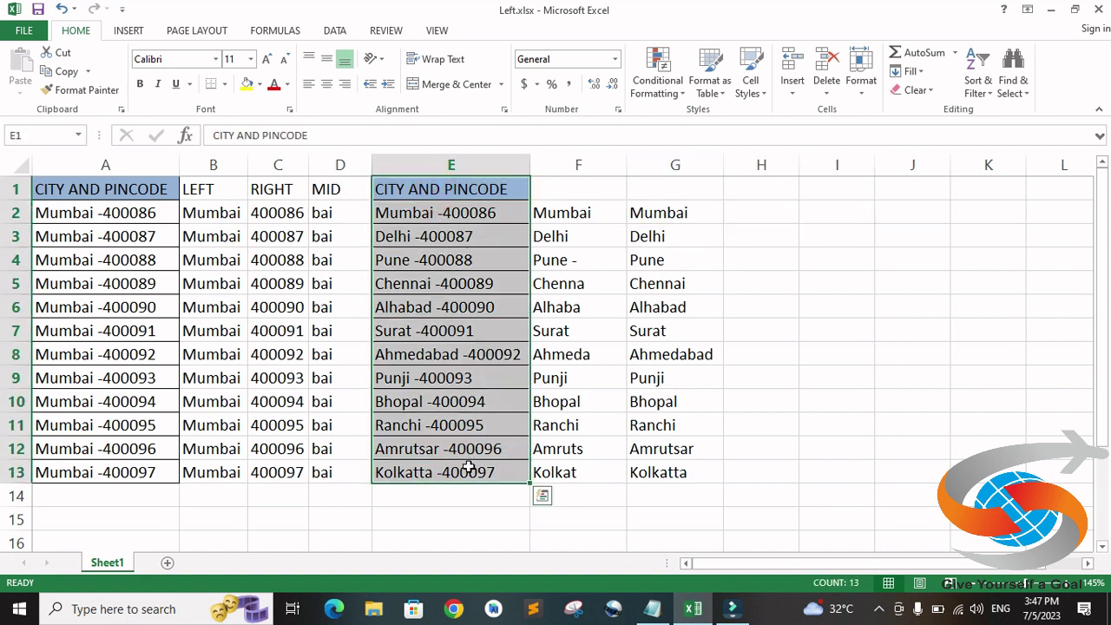
{"action": "key", "text": "ctrl+c"}
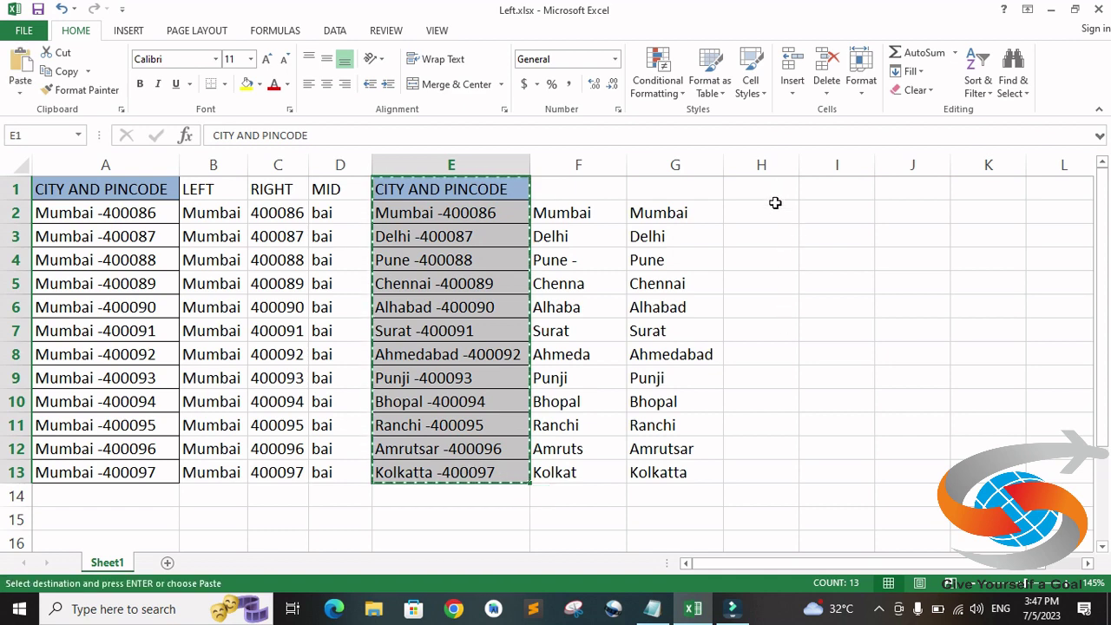
{"action": "left_click", "coordinate": [777, 209]}
{"action": "key", "text": "ctrl+v"}
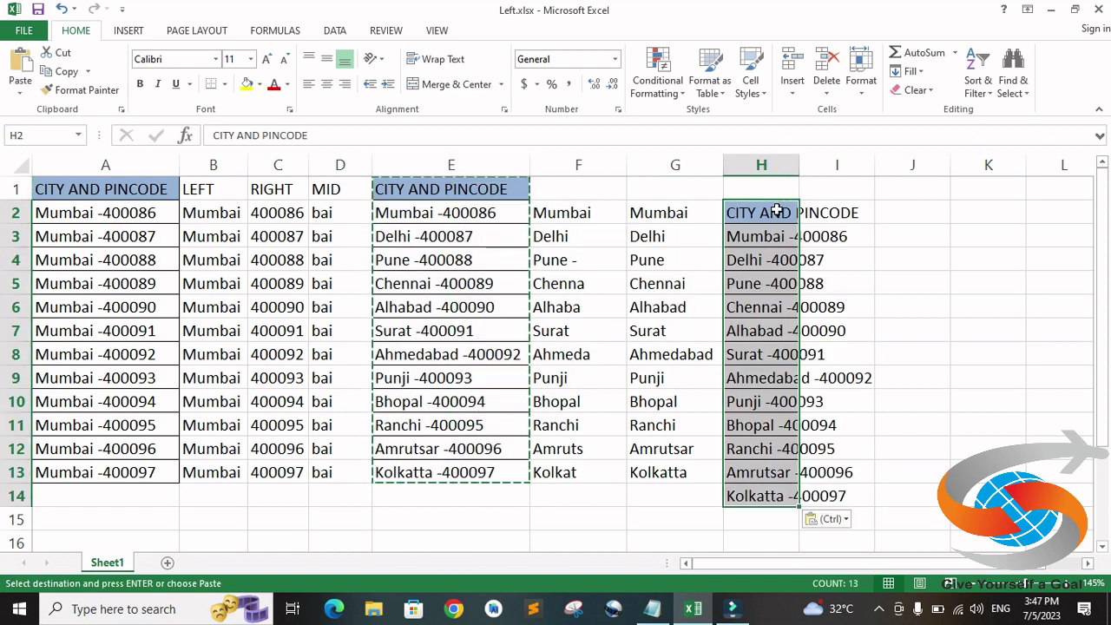
{"action": "double_click", "coordinate": [799, 165]}
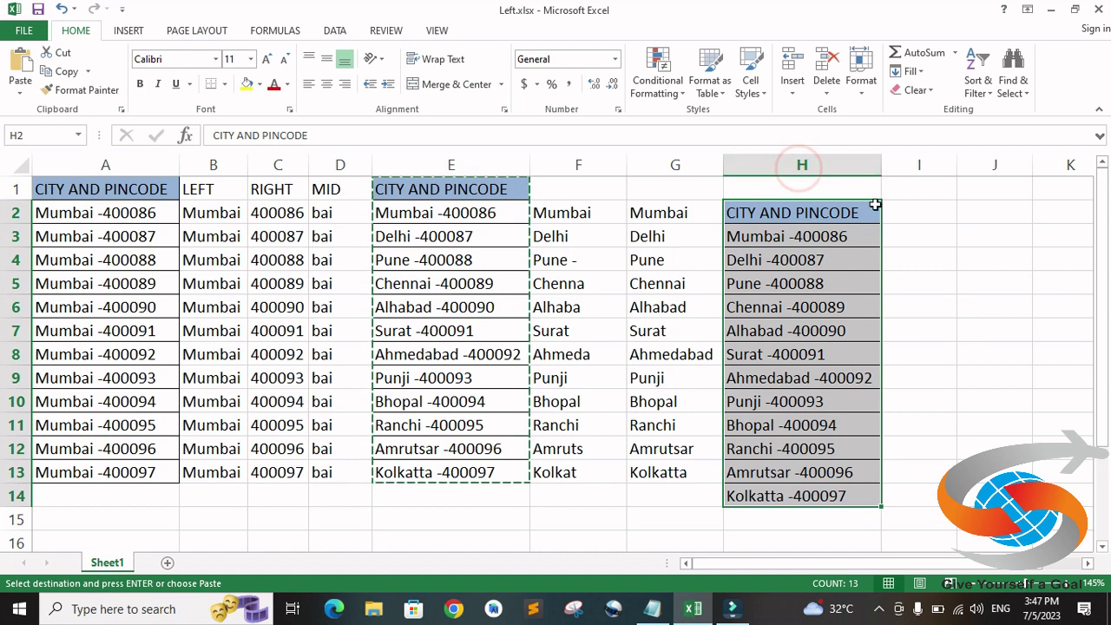
{"action": "left_click", "coordinate": [907, 212]}
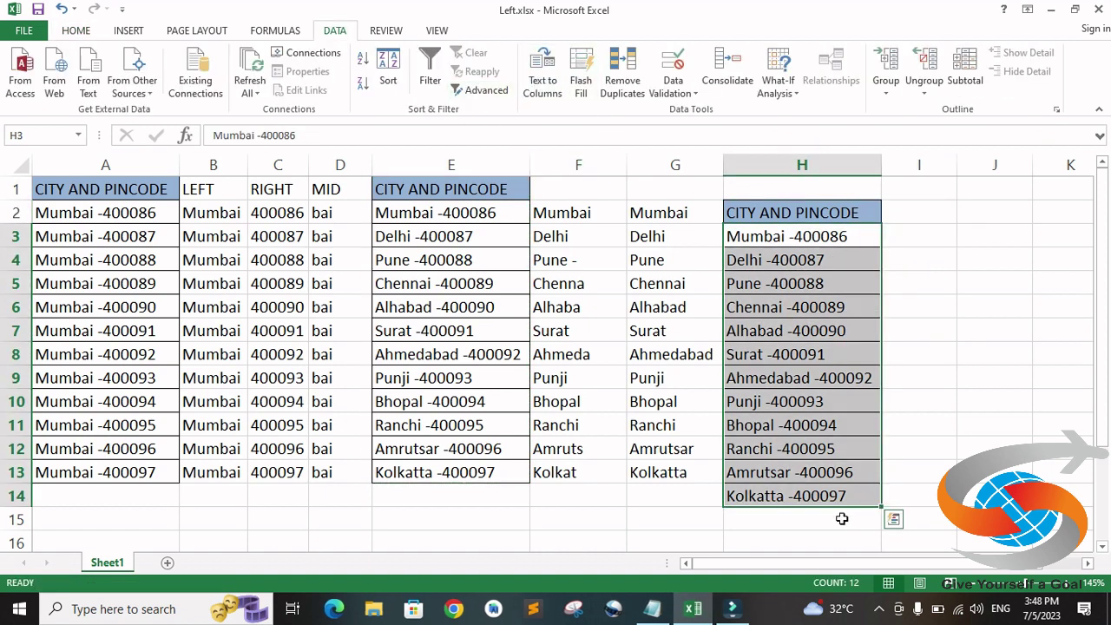
Run Text to Columns on H3:H14 as Delimited, using "-" instead of Tab as the delimiter
{"action": "left_click_drag", "start_coordinate": [777, 242], "coordinate": [781, 495]}
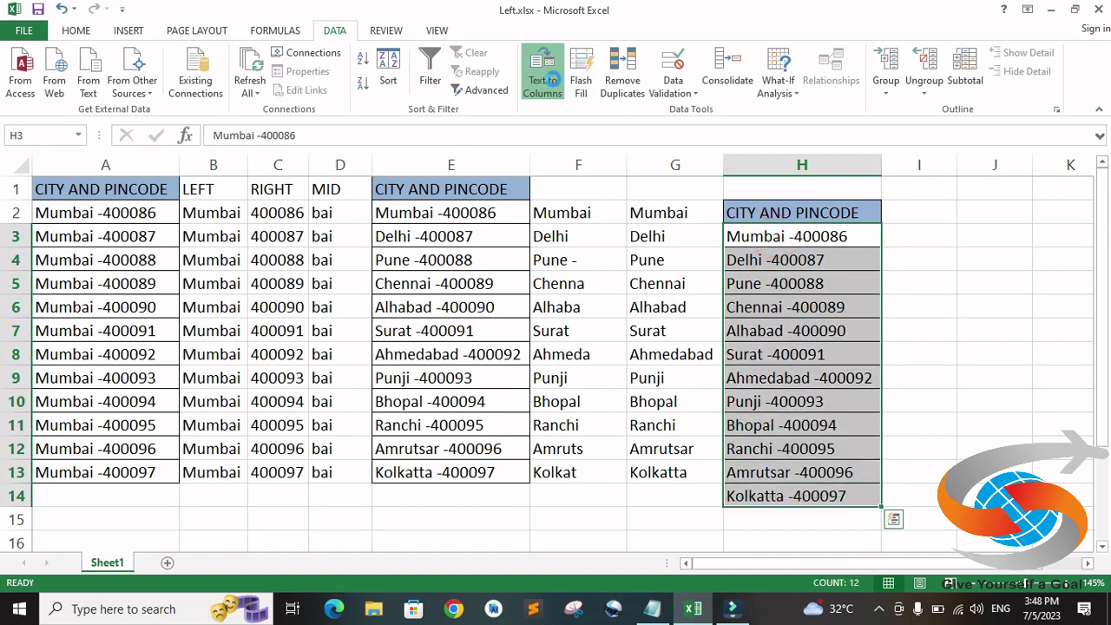
{"action": "left_click", "coordinate": [543, 82]}
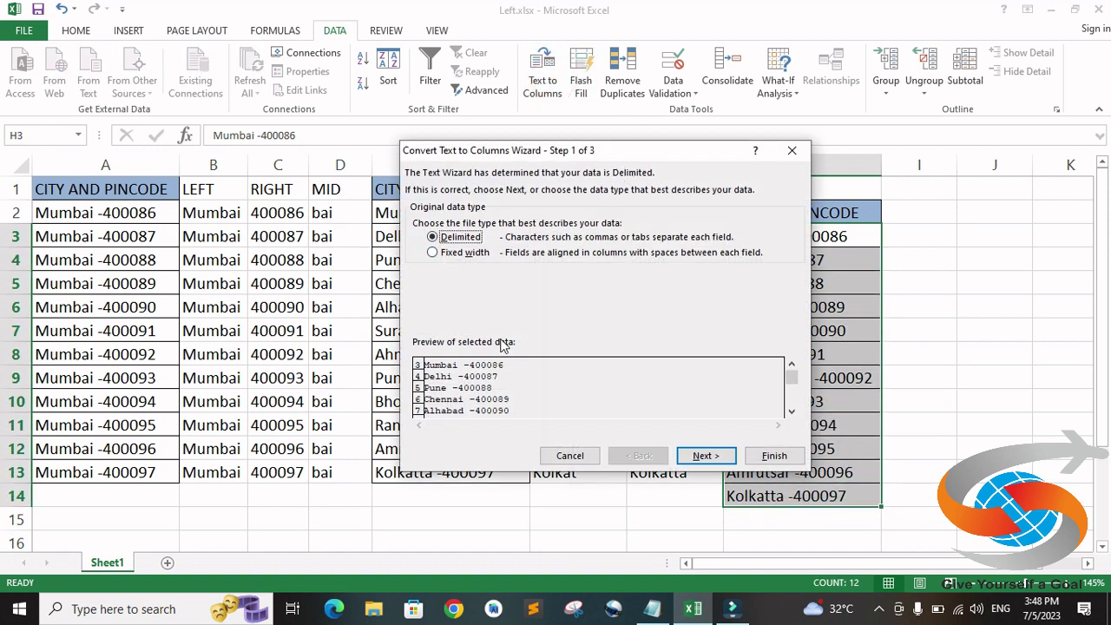
{"action": "left_click", "coordinate": [721, 458]}
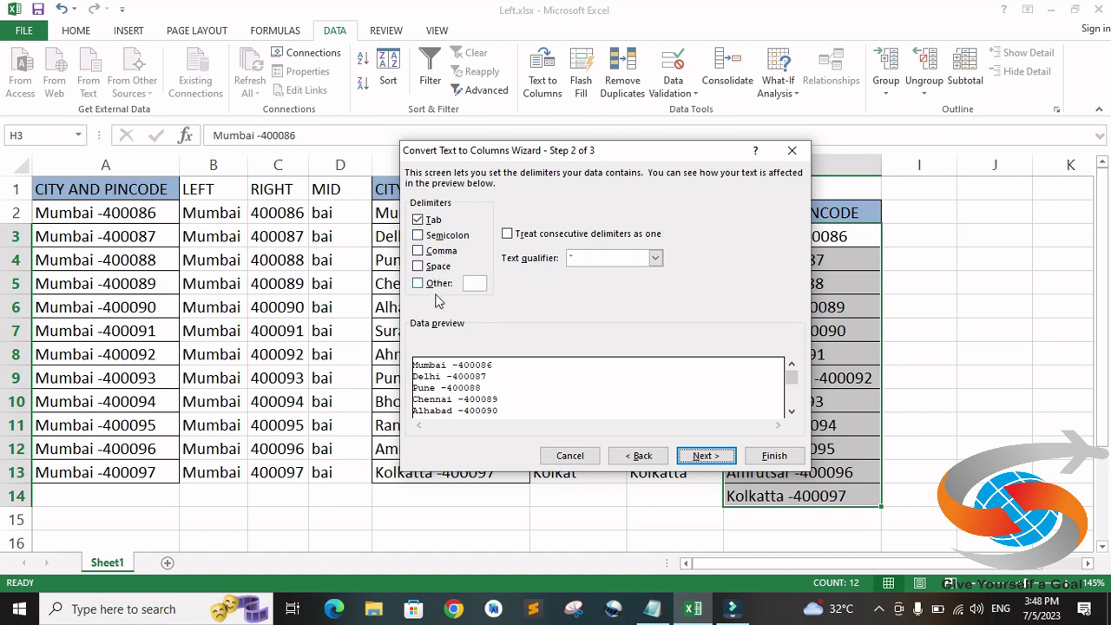
{"action": "left_click", "coordinate": [417, 220]}
{"action": "left_click", "coordinate": [418, 283]}
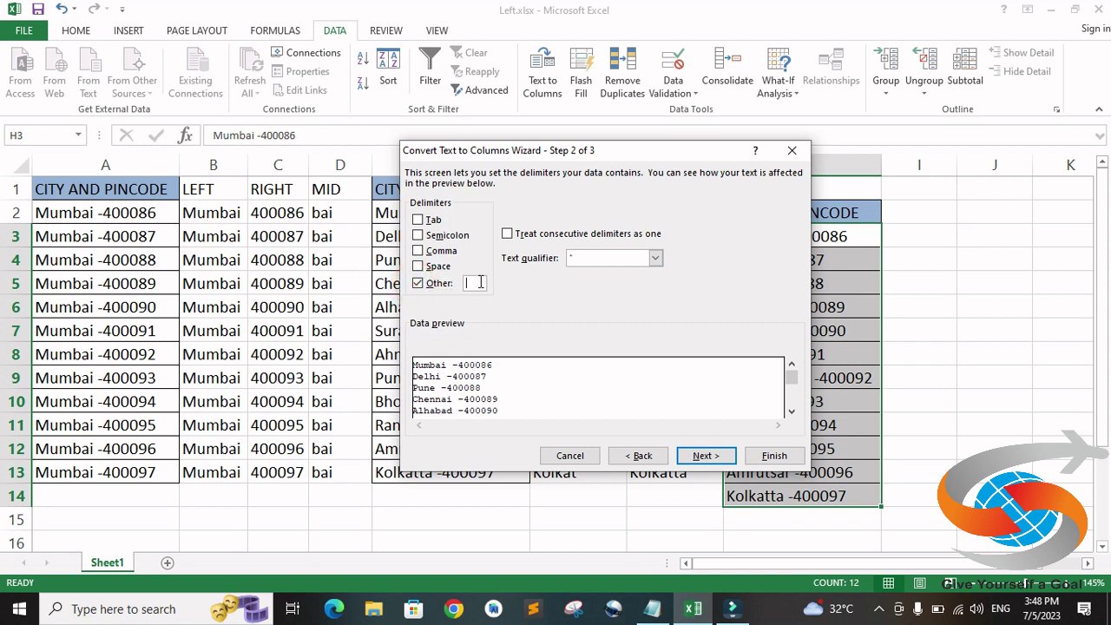
{"action": "type", "text": "-"}
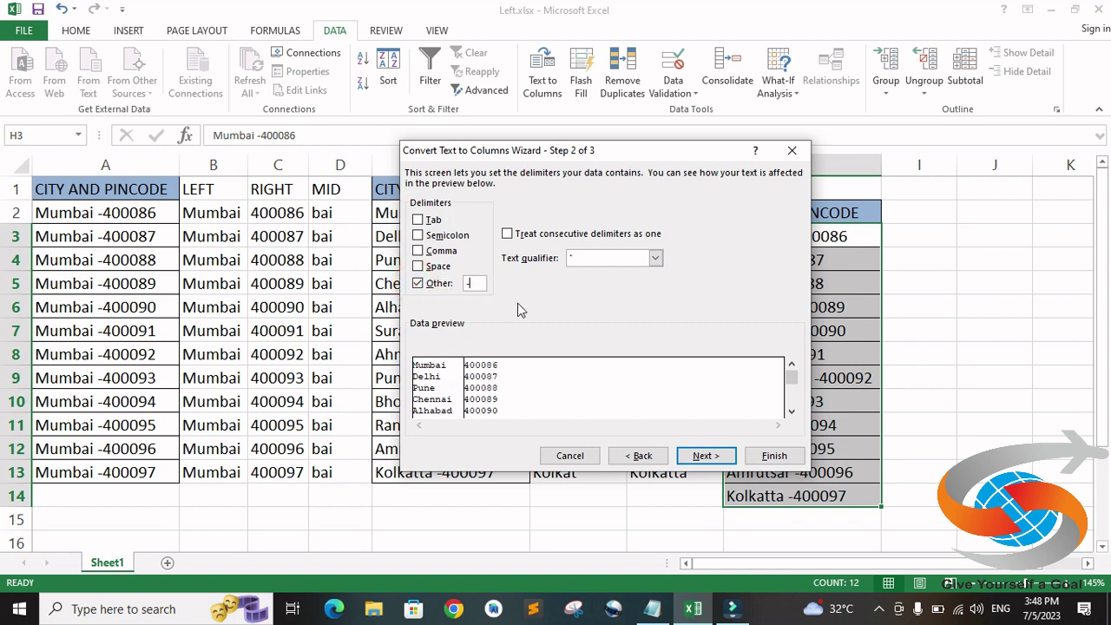
{"action": "left_click", "coordinate": [705, 456]}
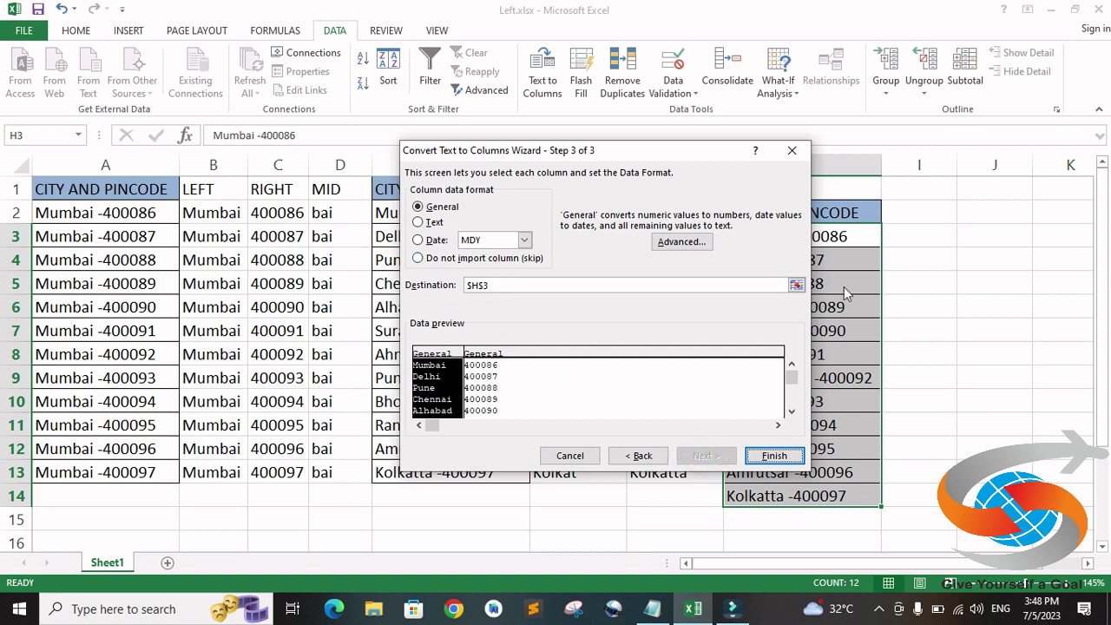
{"action": "left_click", "coordinate": [769, 454]}
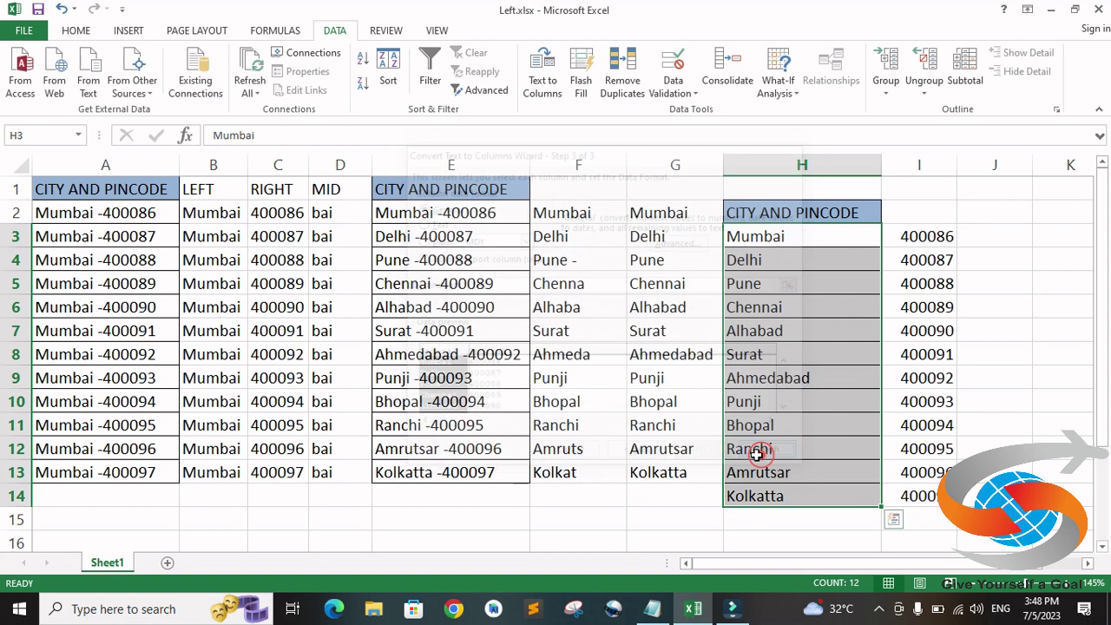
{"action": "left_click", "coordinate": [919, 243]}
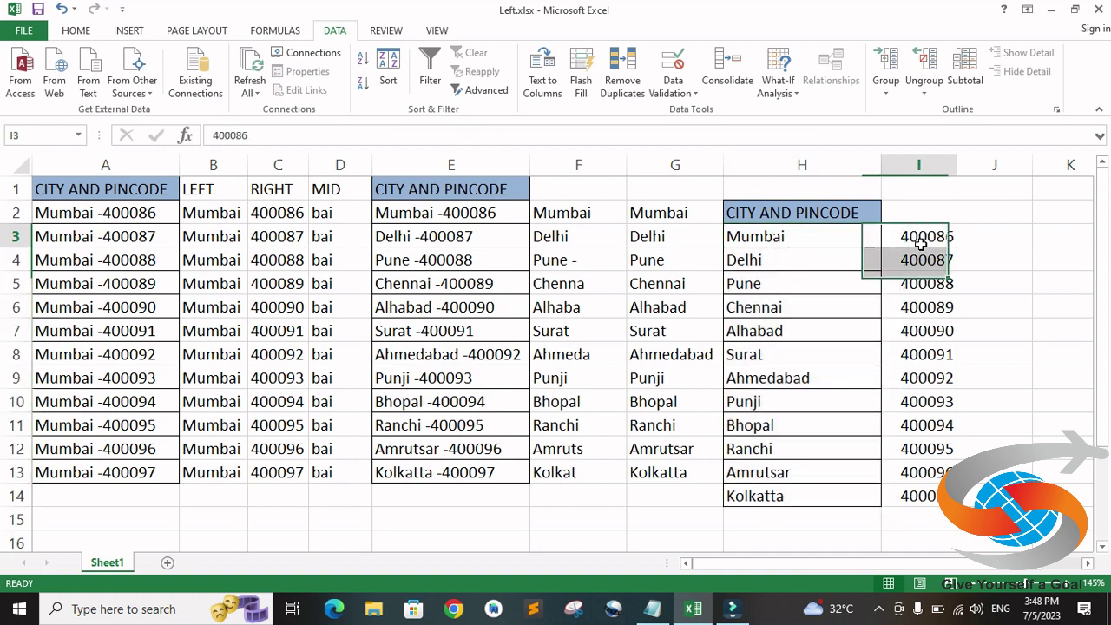
{"action": "mouse_move", "coordinate": [821, 238]}
{"action": "left_mouse_down"}
{"action": "mouse_move", "coordinate": [840, 444]}
{"action": "mouse_move", "coordinate": [829, 489]}
{"action": "left_mouse_up"}
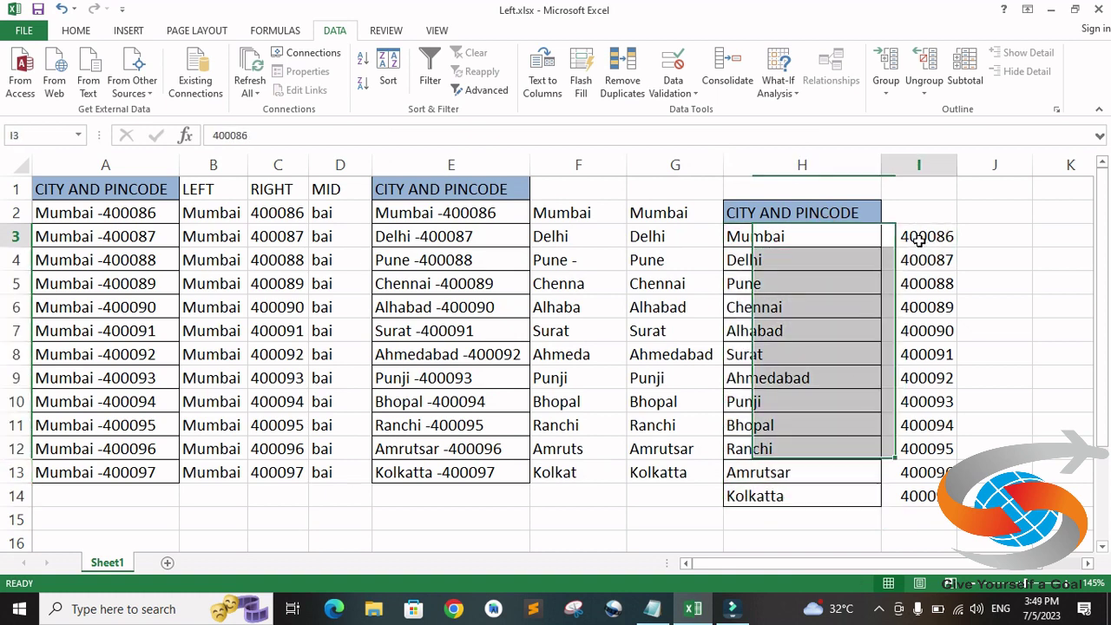
{"action": "left_click_drag", "start_coordinate": [920, 236], "coordinate": [920, 494]}
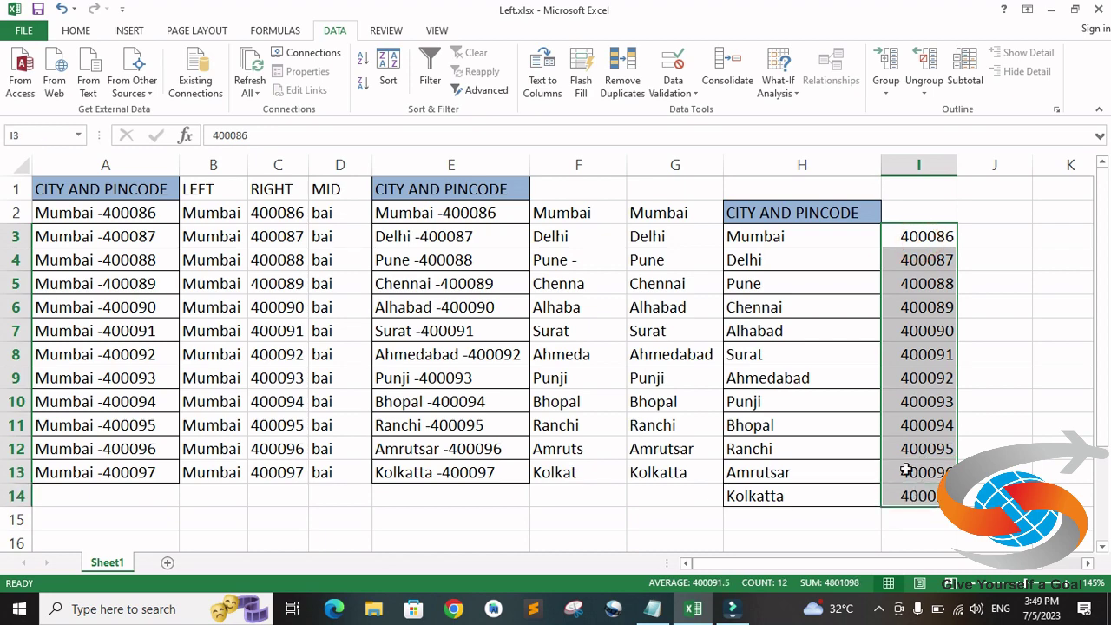